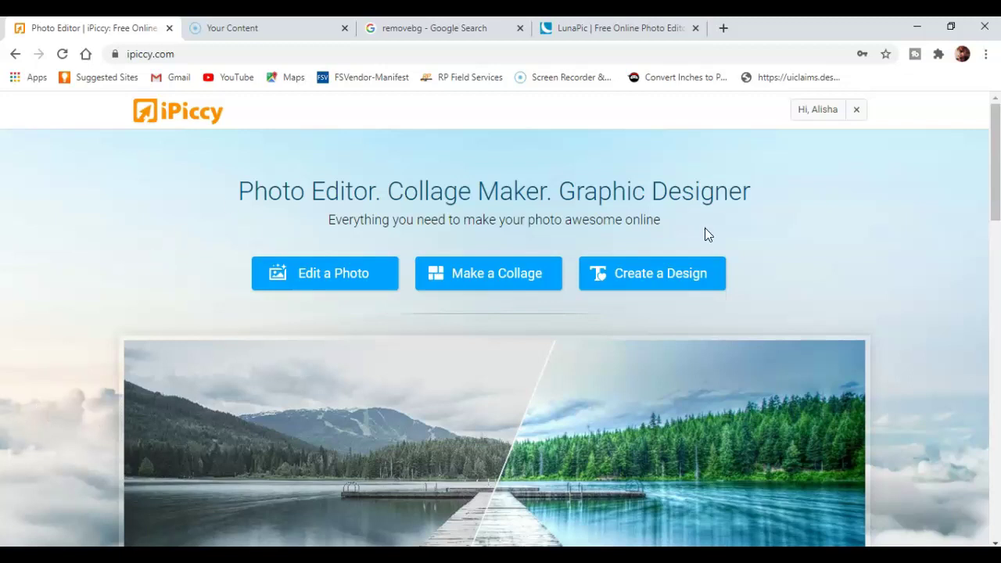
- Start a new design from the iPiccy home page to open the Designer editor
click(644, 282)
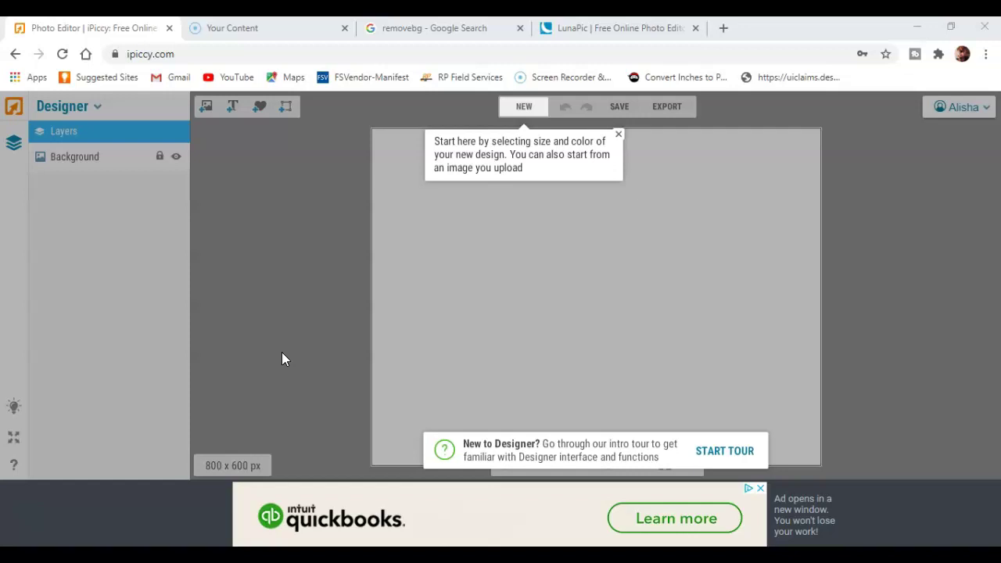
- Create a new blank canvas 2000 px wide by 2000 px high
click(618, 134)
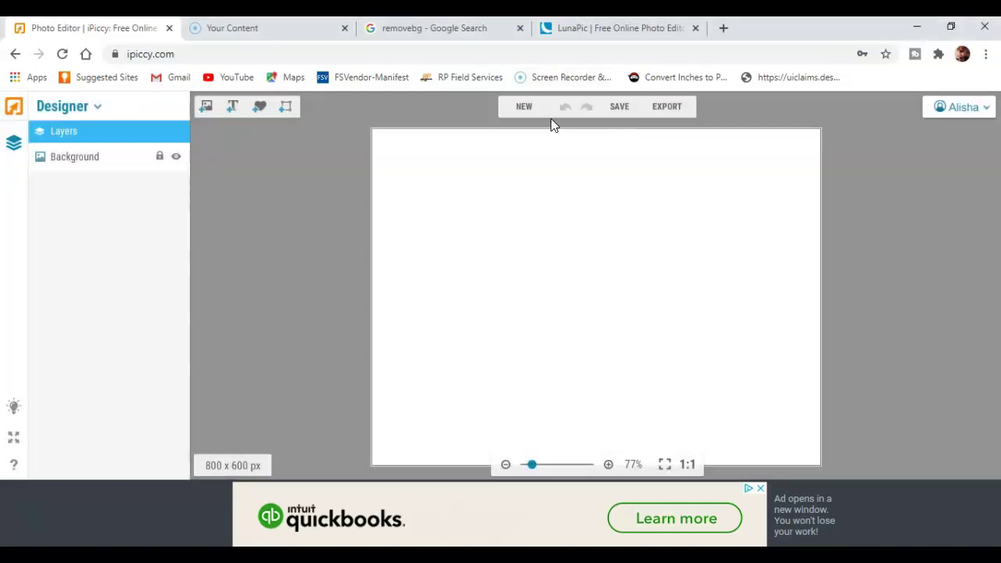
click(523, 110)
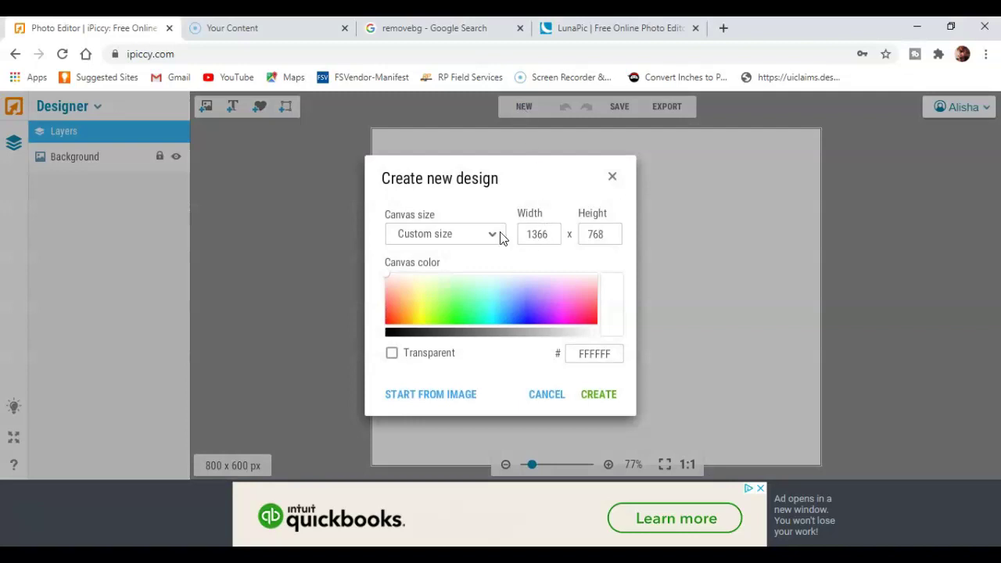
drag(552, 227, 505, 234)
text(2000)
key(Tab)
text(2000)
click(596, 397)
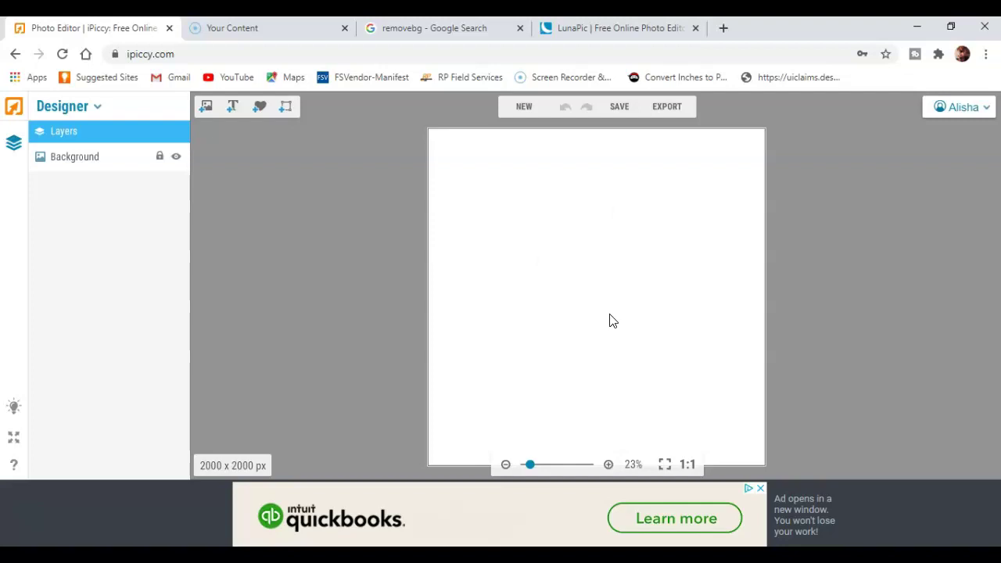
- Add the black brush-stroke ink circle image (circle4) to the canvas and select it
click(207, 109)
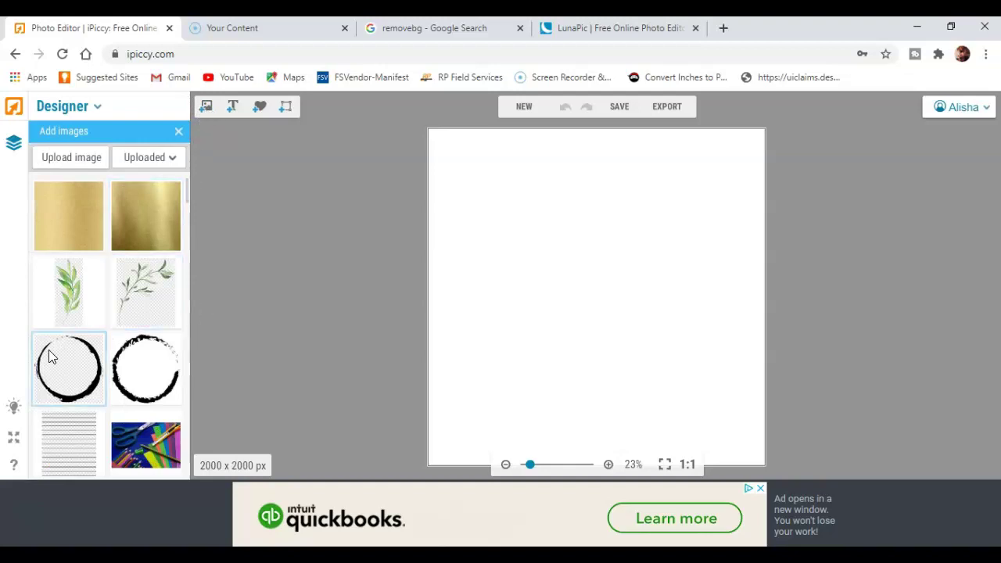
mouse_move(55, 367)
mouse_down()
mouse_move(525, 331)
mouse_move(582, 267)
mouse_up()
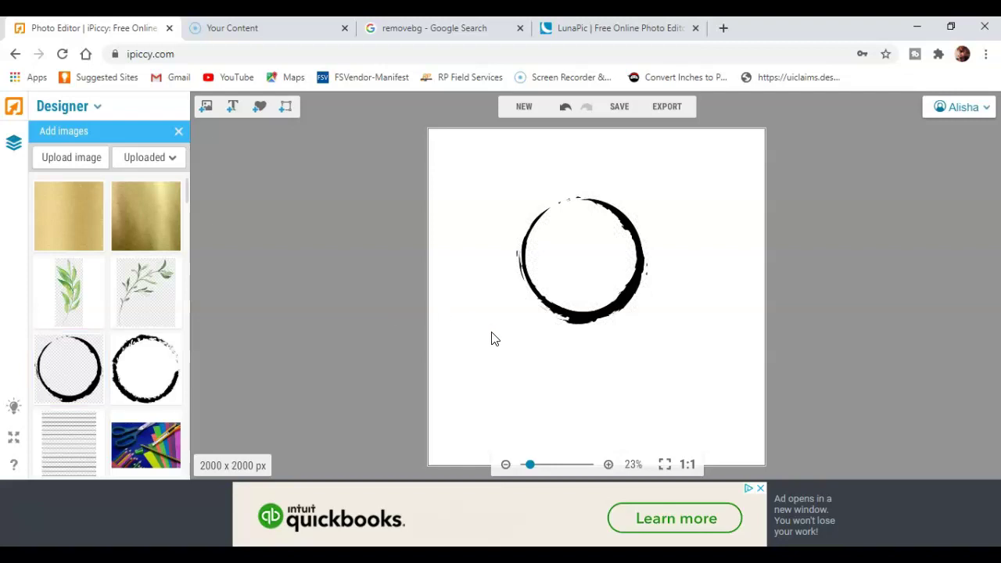
click(573, 291)
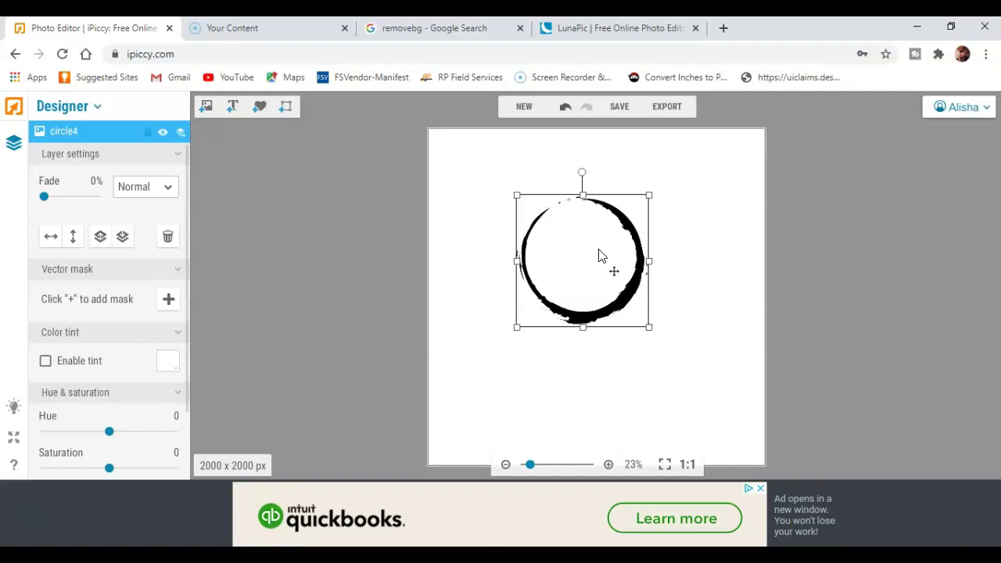
- Enlarge the ink circle, move it up and left, and rotate it slightly counter-clockwise
drag(650, 329, 765, 442)
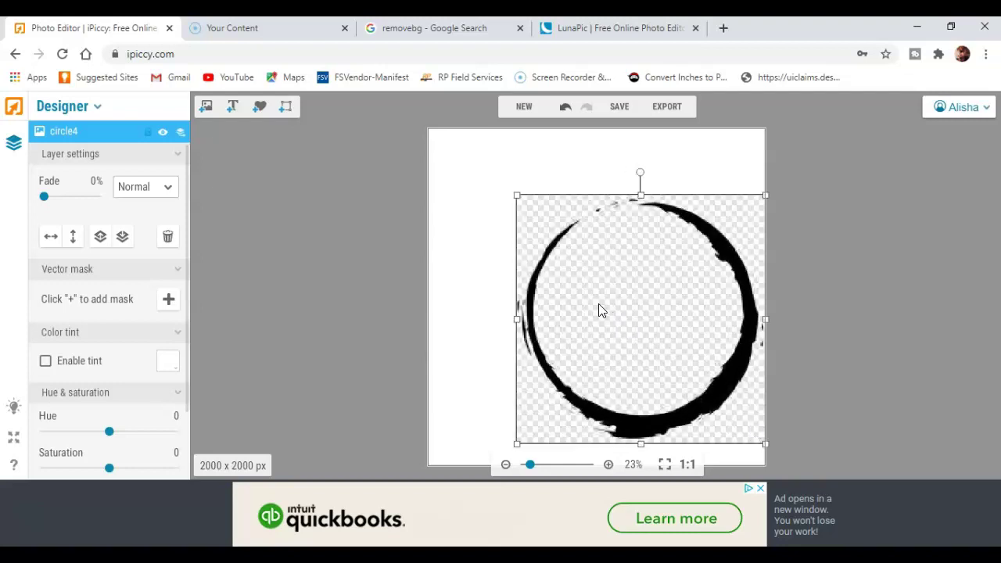
drag(604, 297, 591, 275)
drag(686, 388, 739, 440)
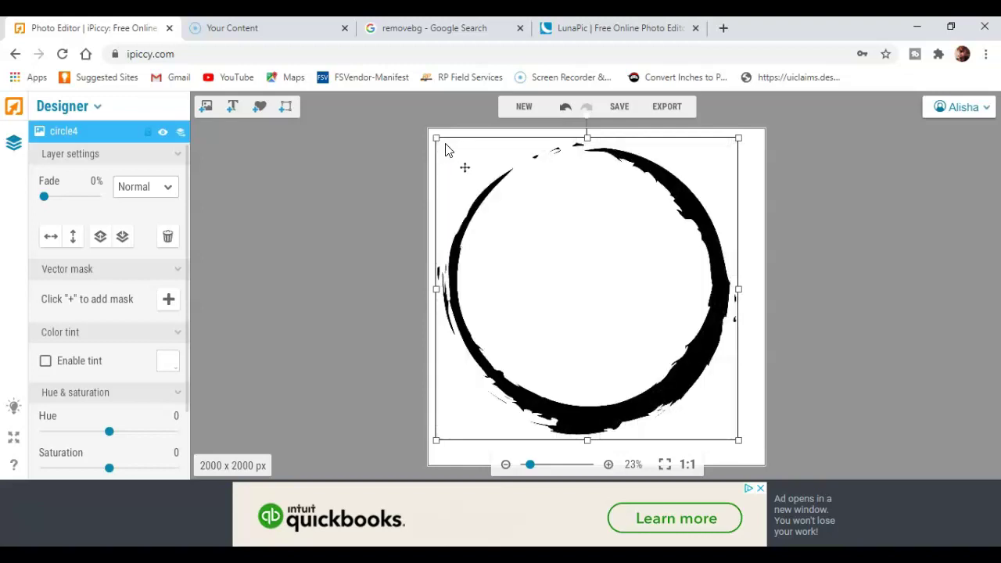
drag(438, 141, 455, 158)
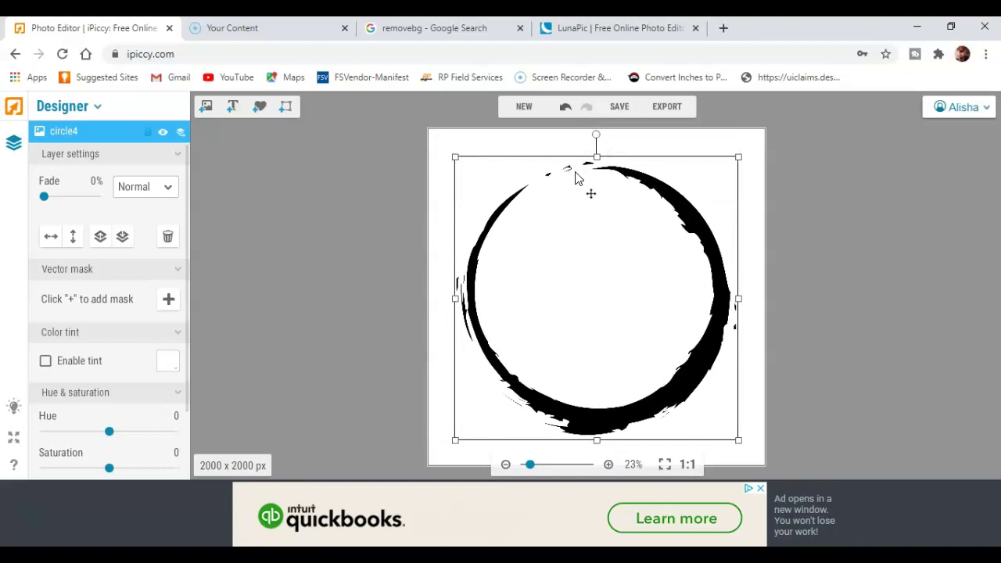
drag(600, 140, 493, 259)
- Nudge the circle right and up to centre it, then bring up the image gallery
click(323, 222)
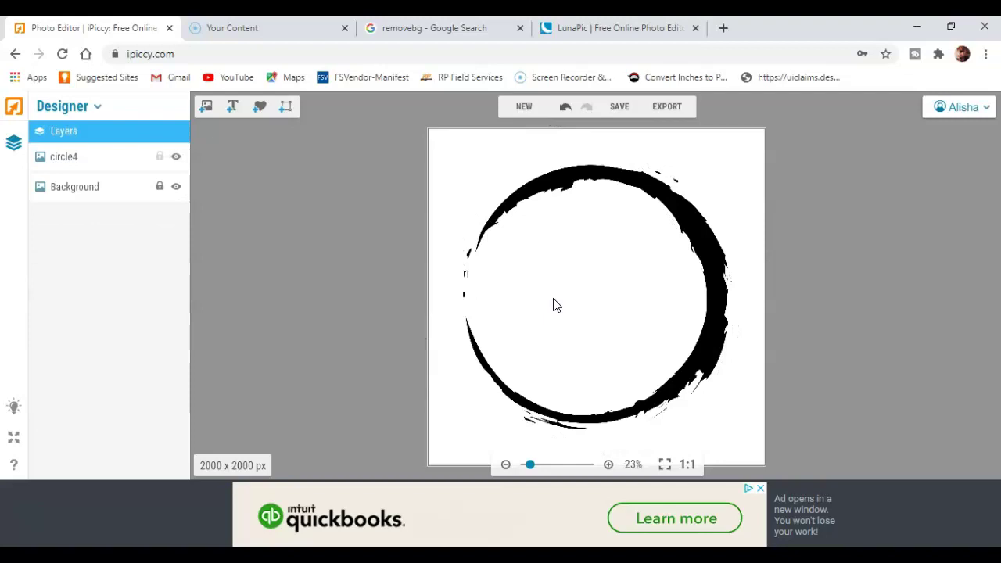
drag(566, 292, 569, 293)
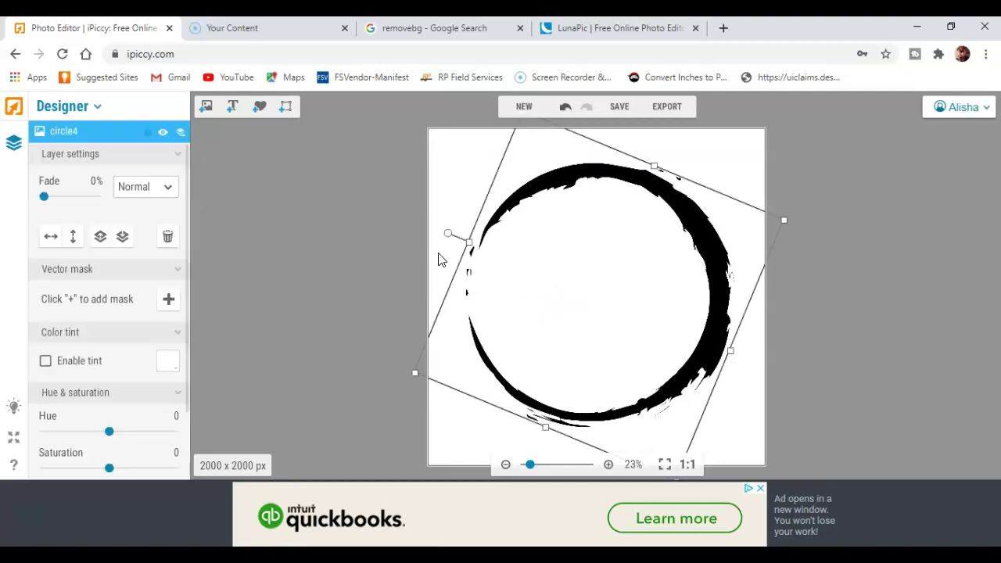
click(443, 205)
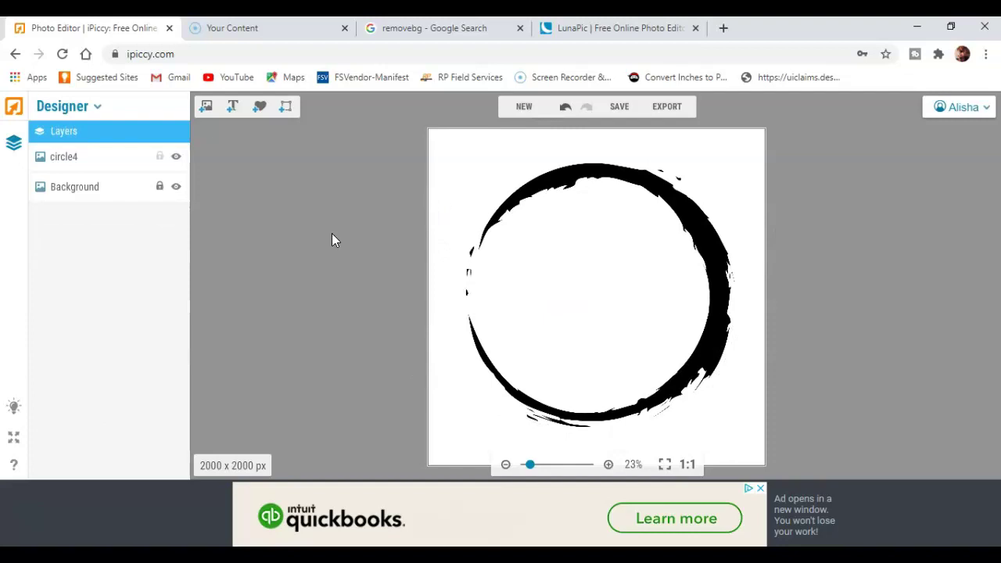
drag(599, 247, 601, 242)
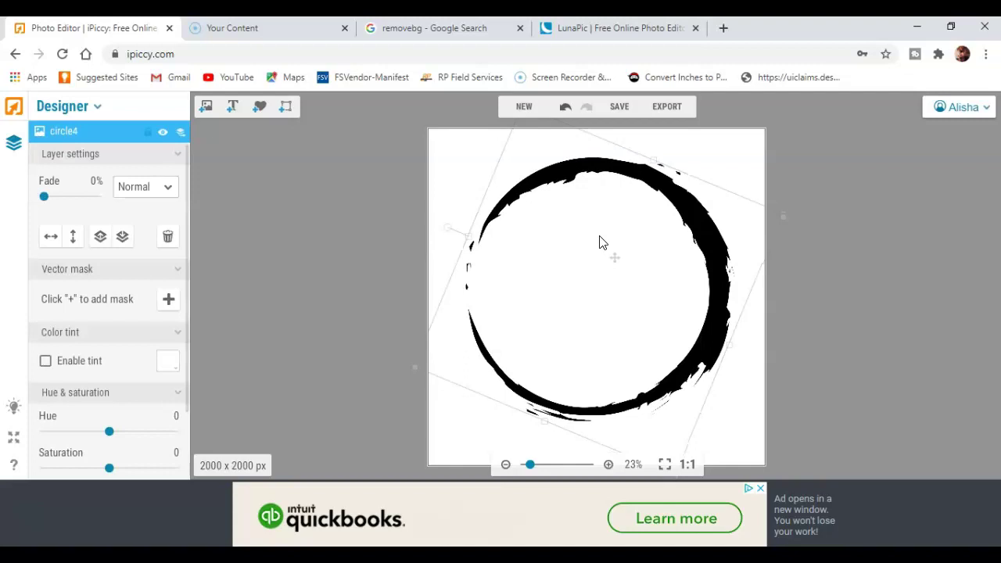
click(316, 242)
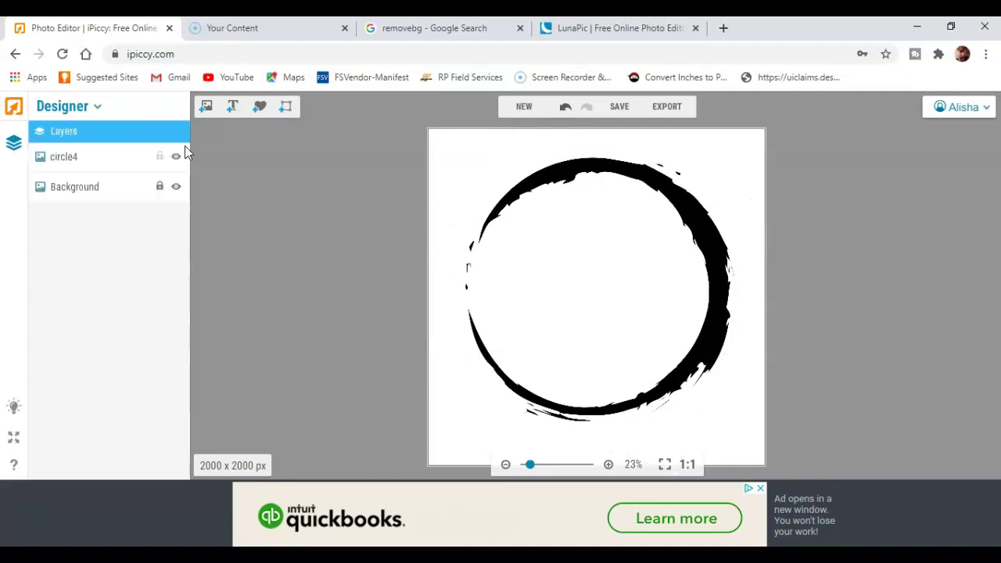
click(206, 108)
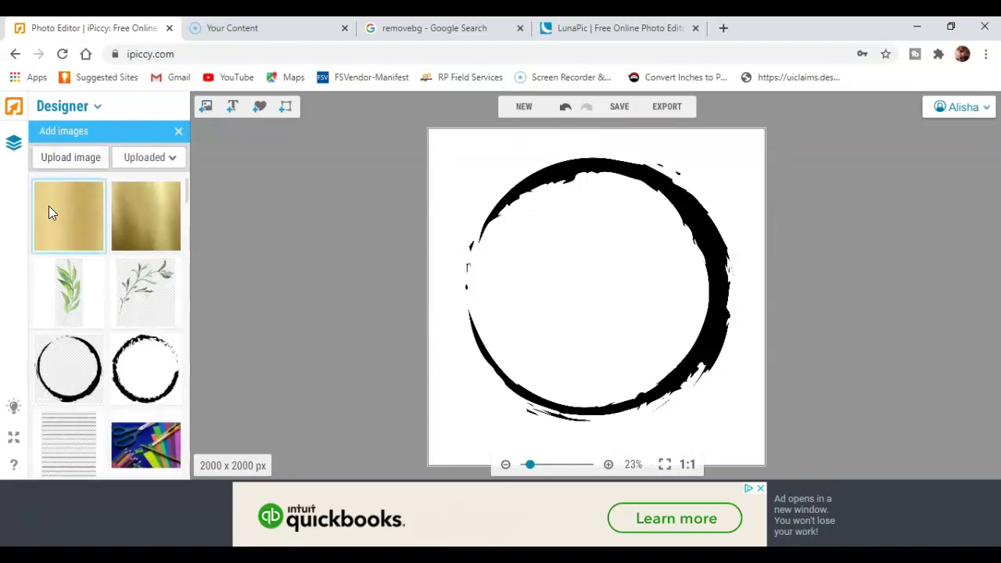
- Add the brushed gold texture, stretch it over the whole canvas, and set its blend mode to Lighten
drag(62, 210, 506, 212)
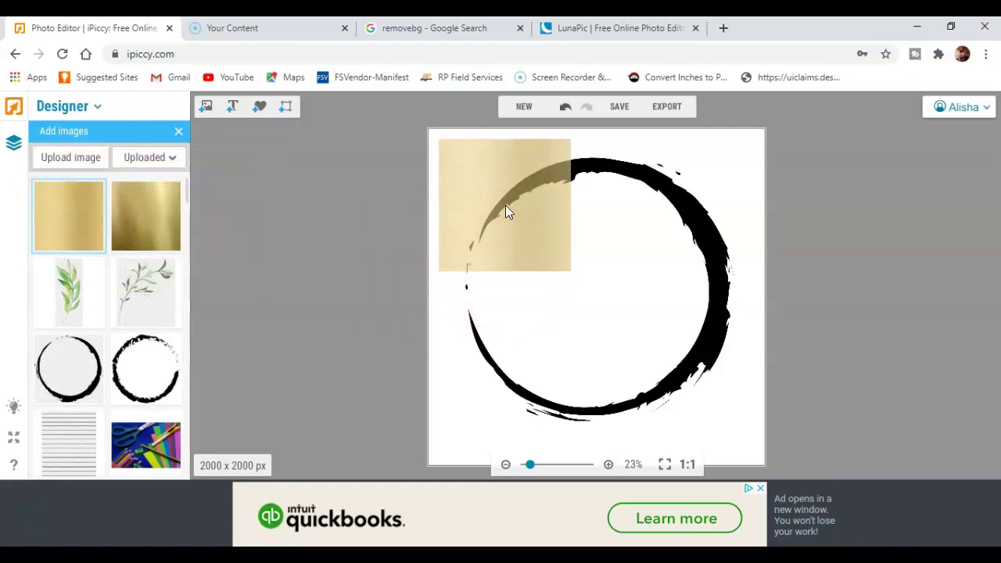
click(505, 205)
drag(573, 274, 783, 454)
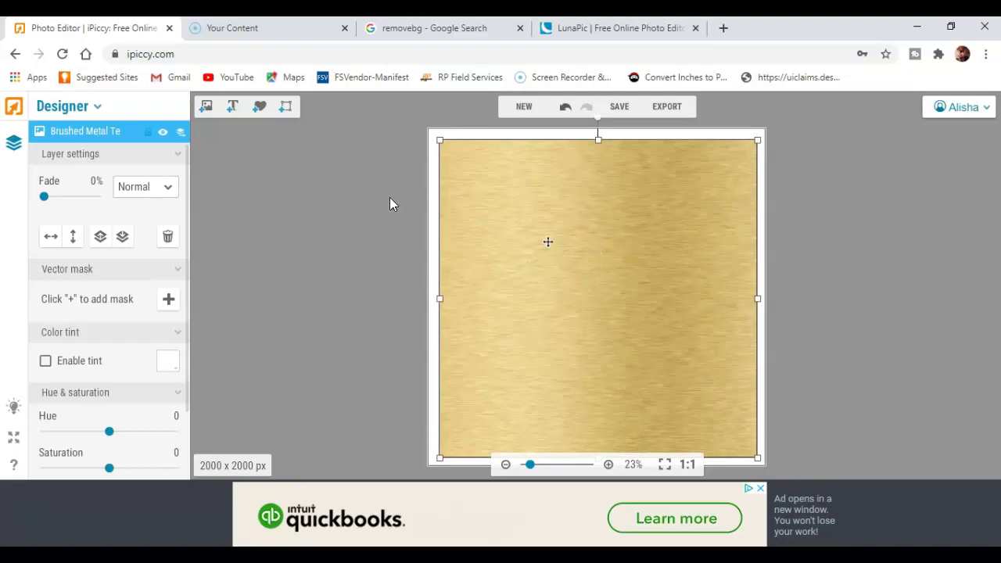
click(169, 187)
click(151, 173)
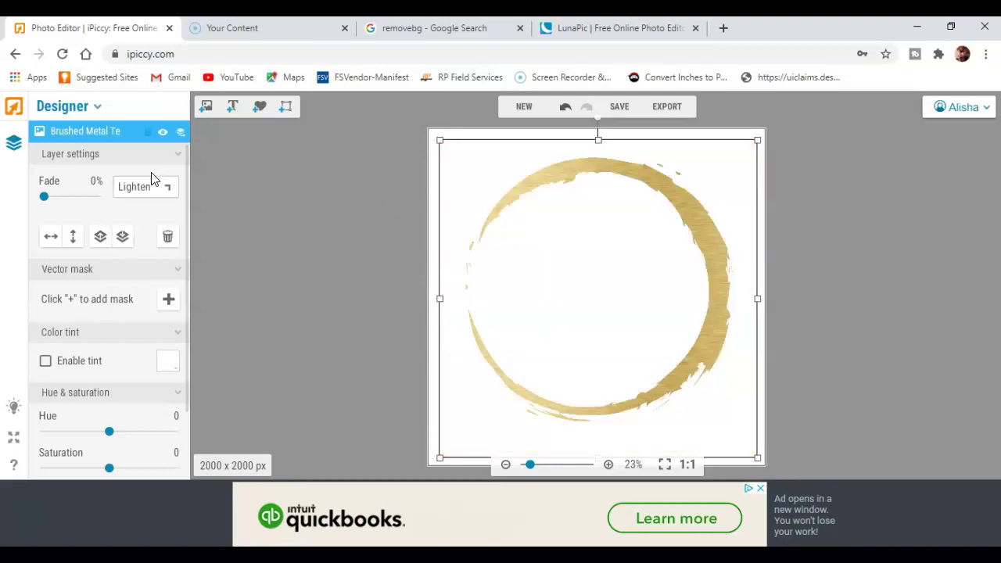
click(364, 210)
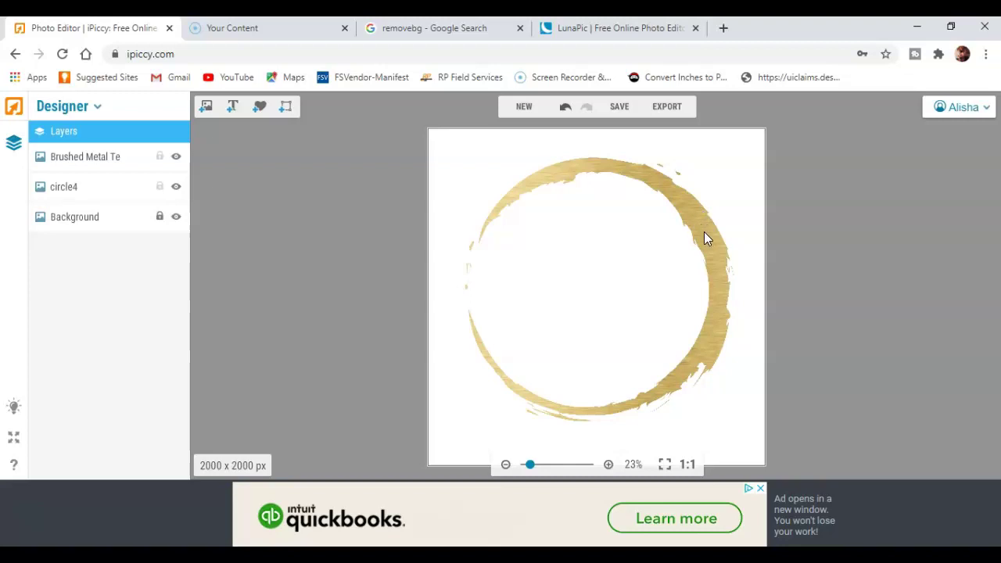
- Resize the brushed-metal texture from its left and top-left edges, then undo the last resize
click(447, 149)
drag(434, 293, 449, 324)
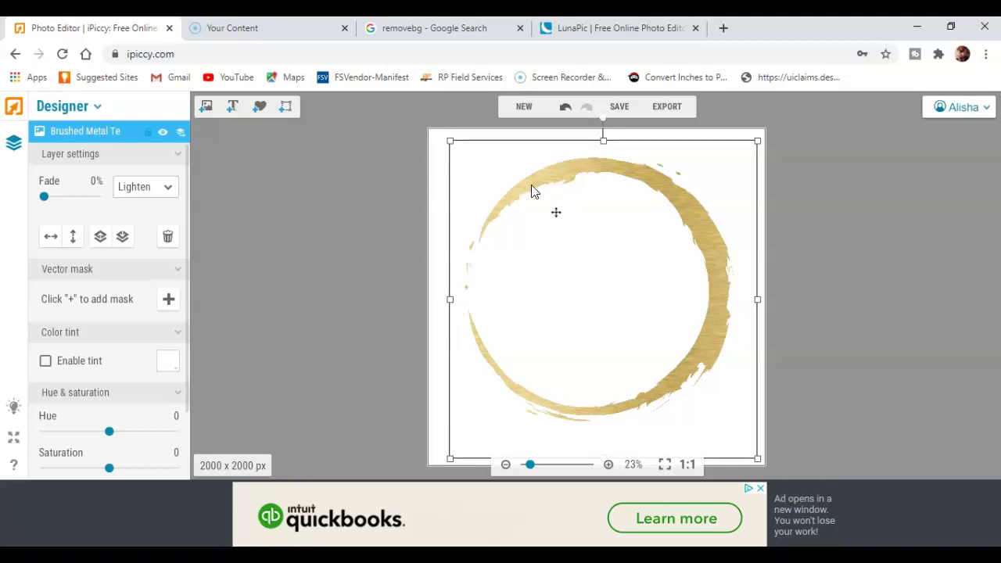
drag(450, 142, 402, 132)
click(403, 138)
click(485, 178)
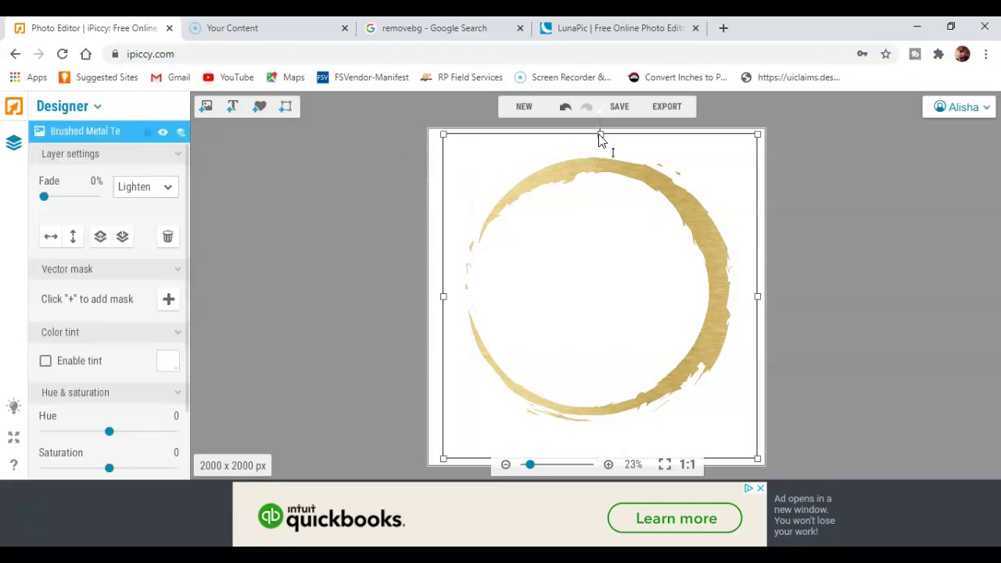
click(566, 107)
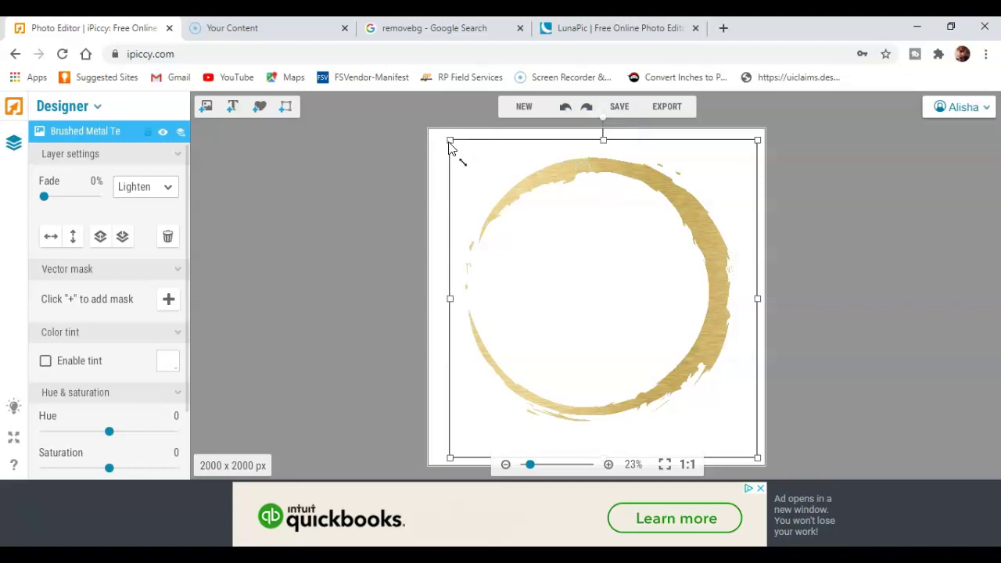
- Tilt the texture counter-clockwise and shift it so it still covers the ring
drag(496, 158, 495, 195)
drag(603, 162, 537, 164)
drag(605, 241, 591, 201)
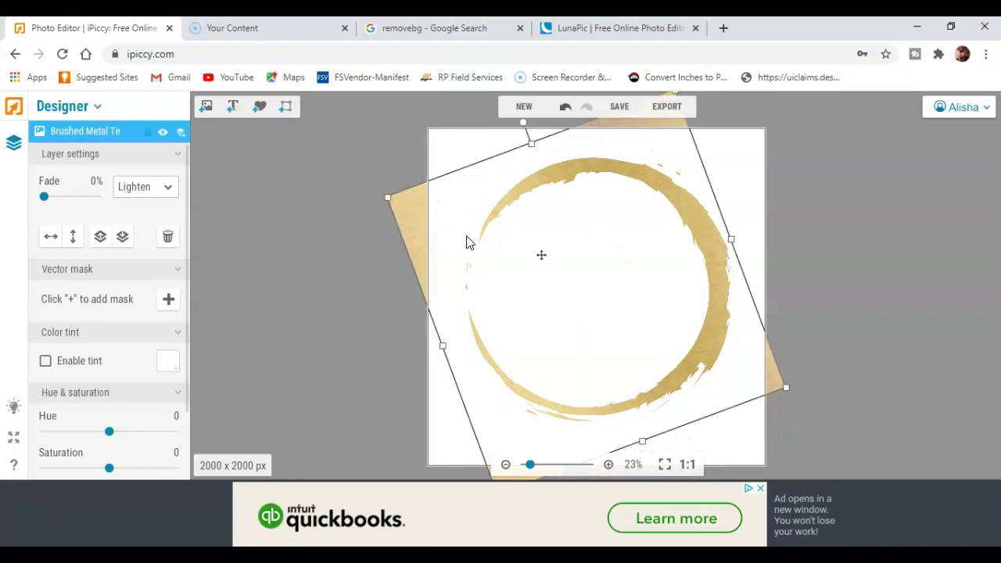
click(368, 251)
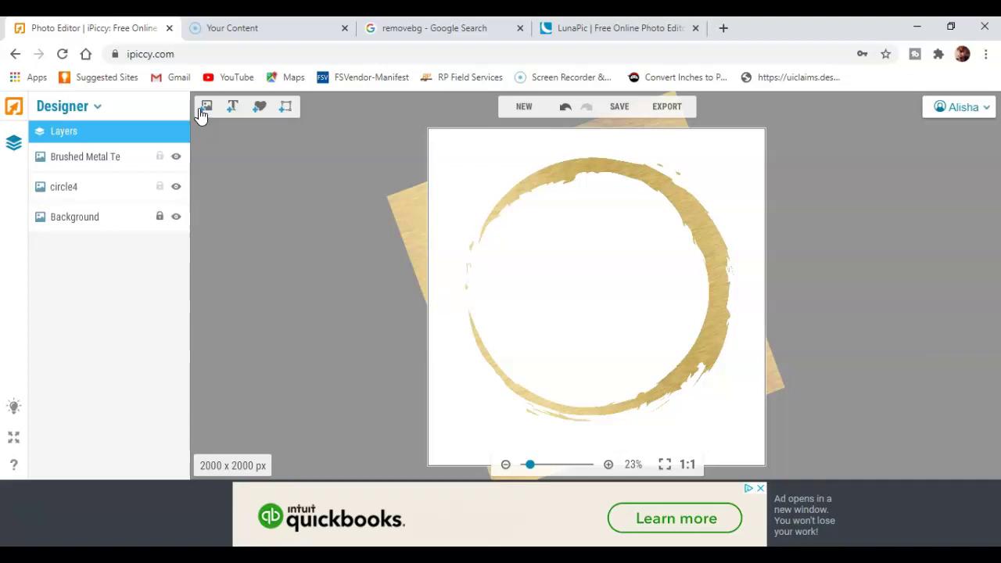
- Delete an unwanted new text layer and bring up the image gallery again
click(233, 108)
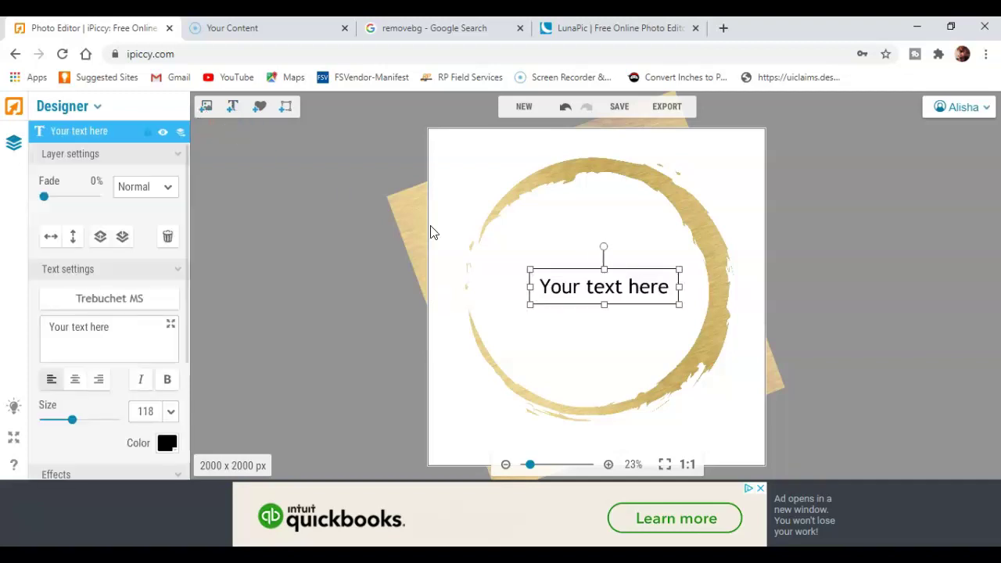
key(Delete)
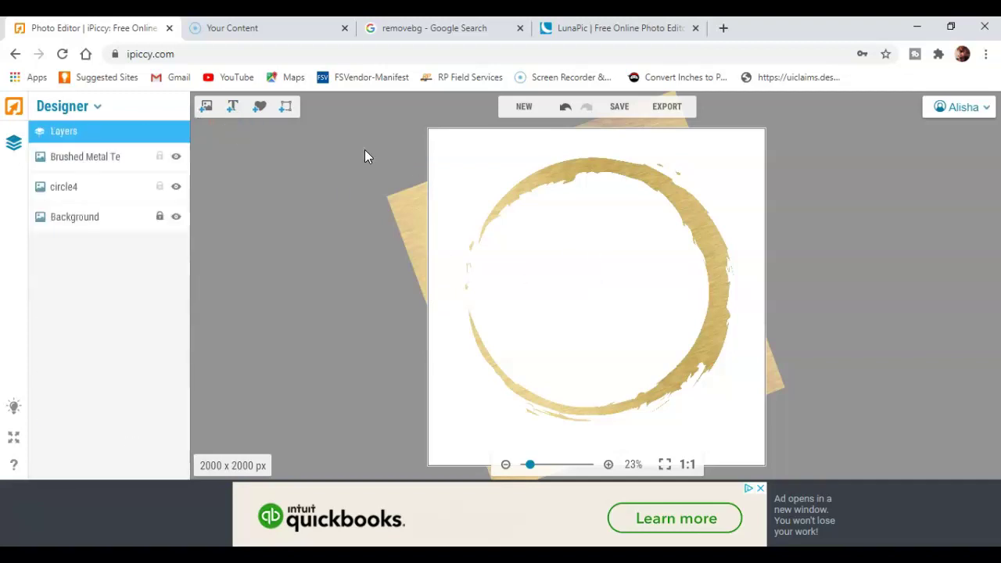
click(207, 108)
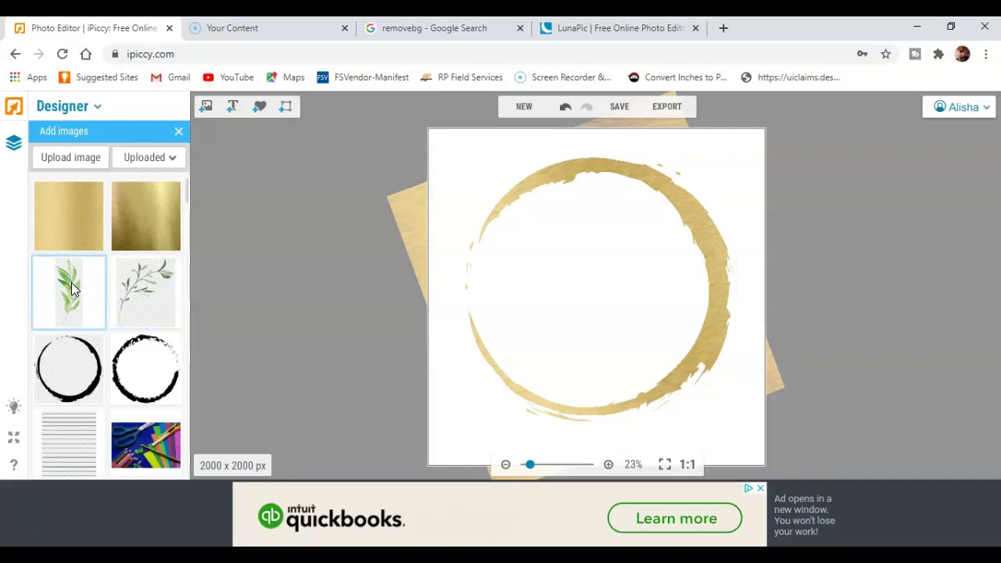
- Place the green watercolour leaf sprig in the gold circle, flipping it vertically and back upright
drag(72, 289, 554, 295)
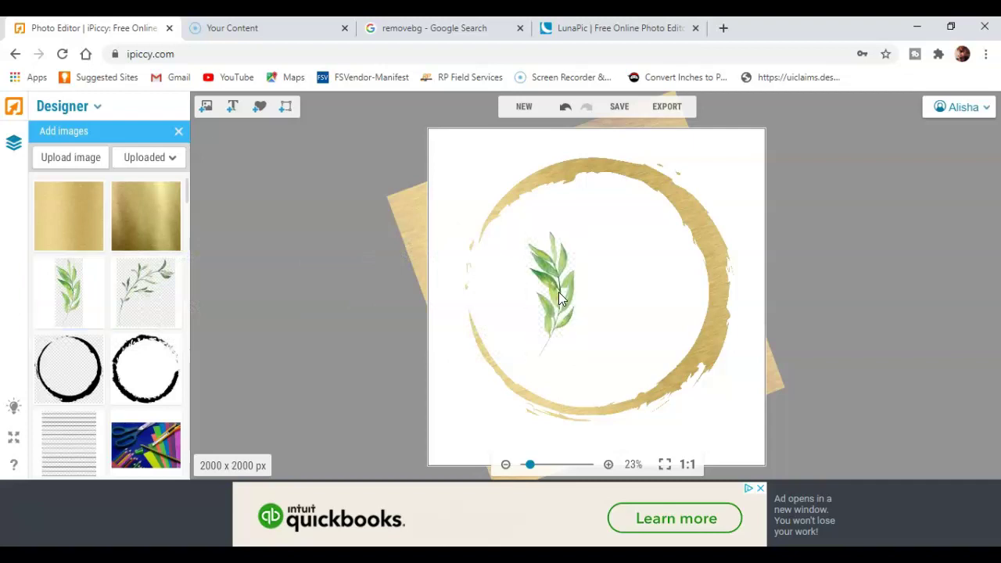
click(559, 298)
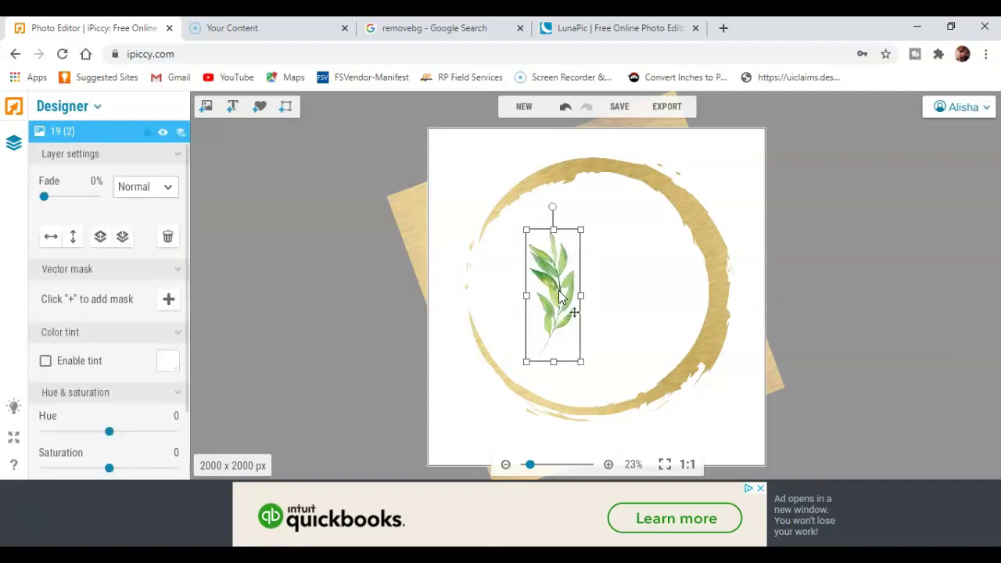
right_click(560, 297)
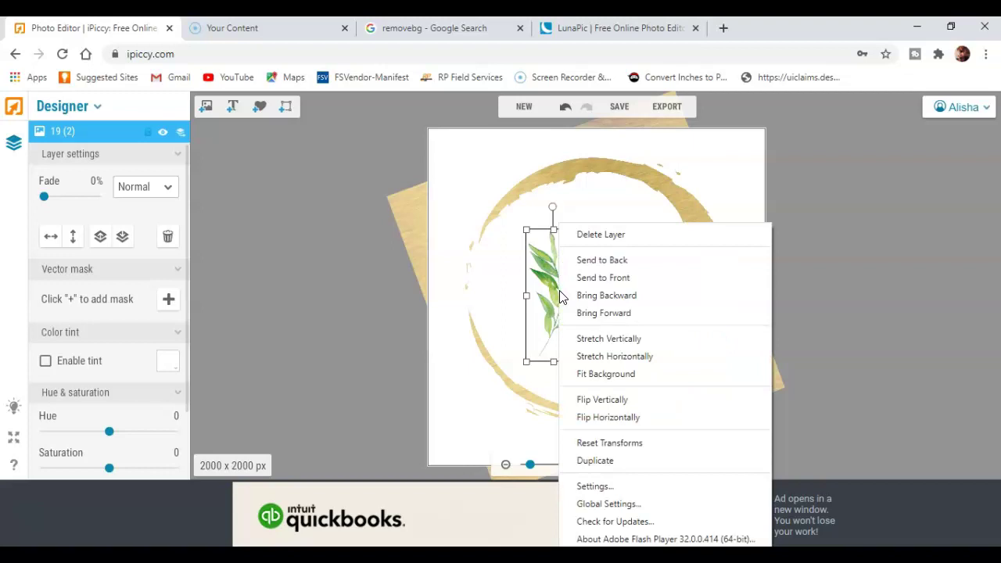
click(613, 399)
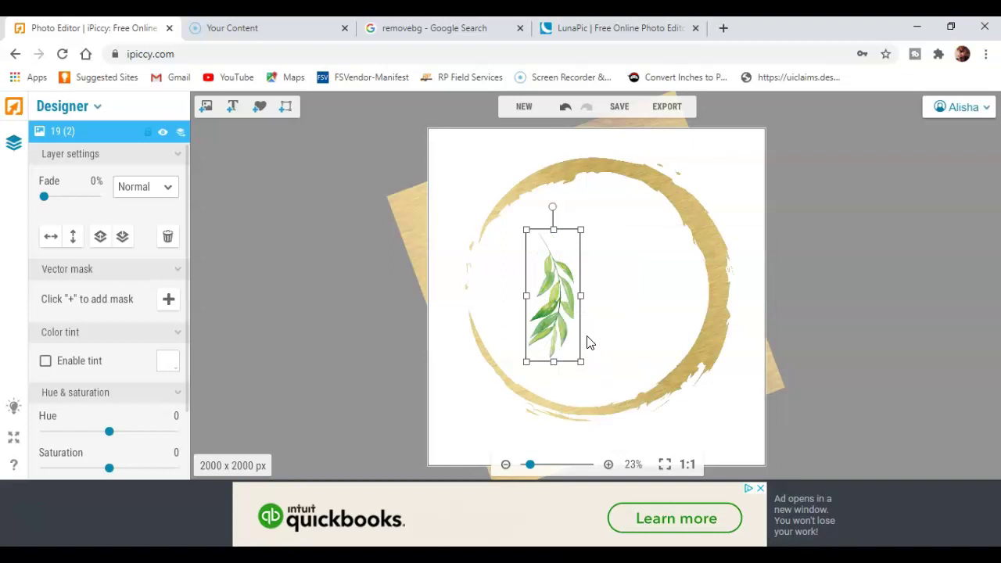
right_click(551, 295)
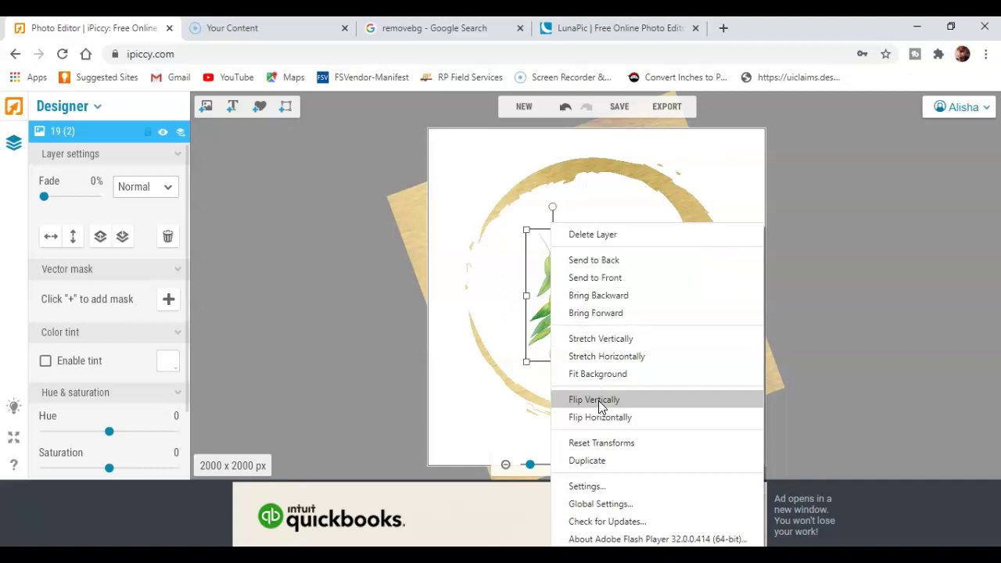
click(598, 400)
- Stretch the leaf horizontally, then shrink it, make it taller and centre it in the circle
right_click(548, 313)
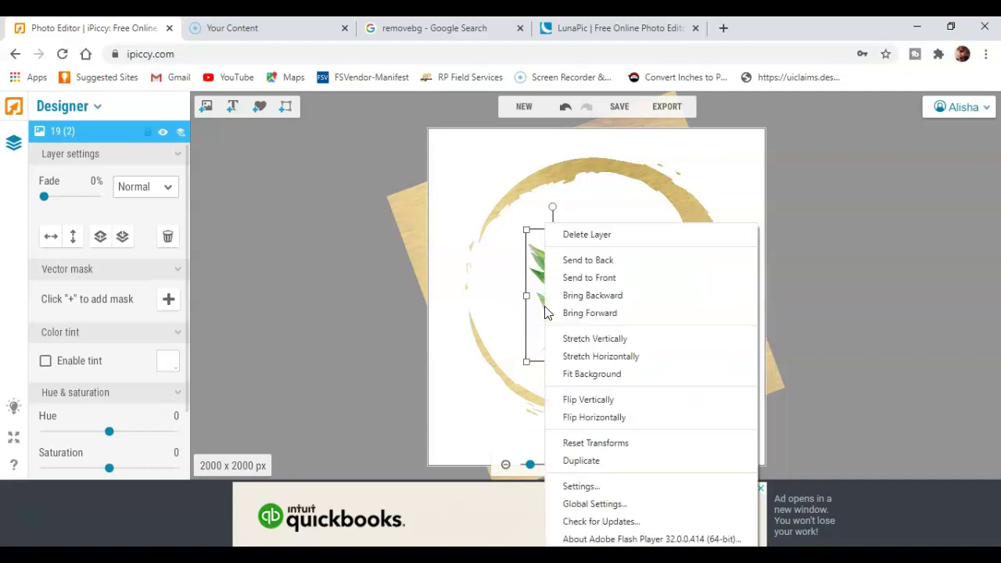
click(590, 362)
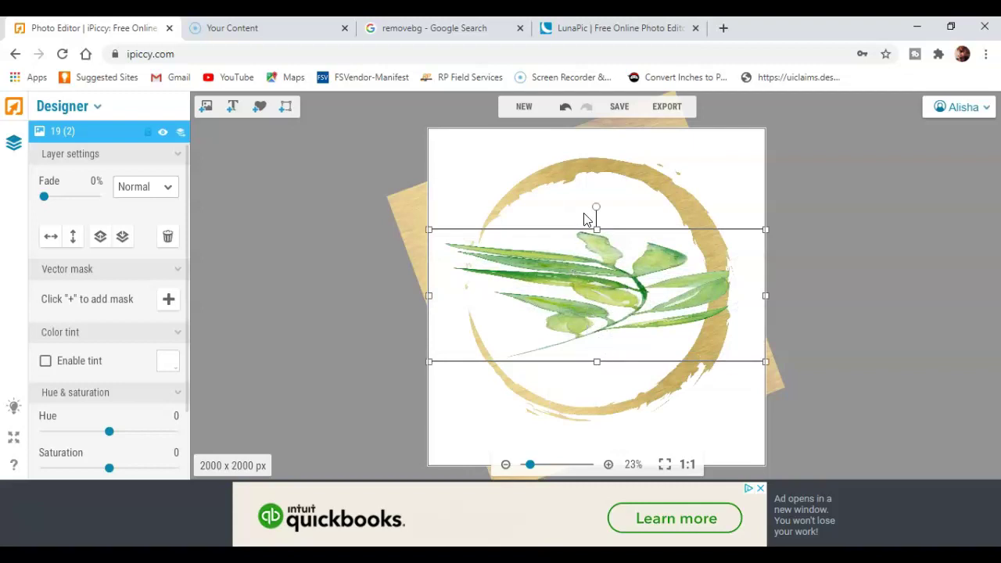
drag(429, 230, 513, 308)
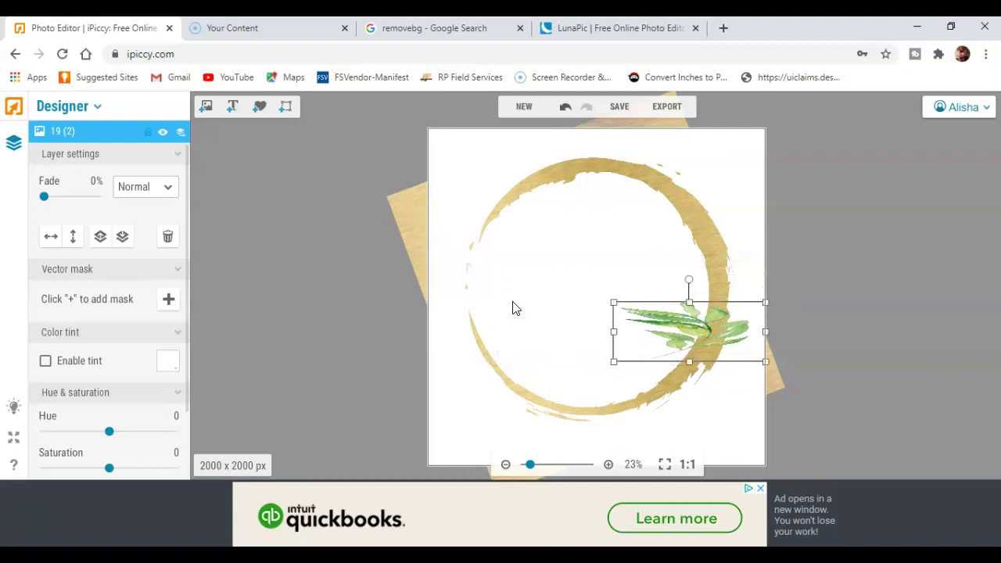
drag(689, 361, 706, 516)
drag(678, 381, 559, 251)
- Mirror the leaf horizontally, shrink it, and move it against the ring's left edge
right_click(571, 272)
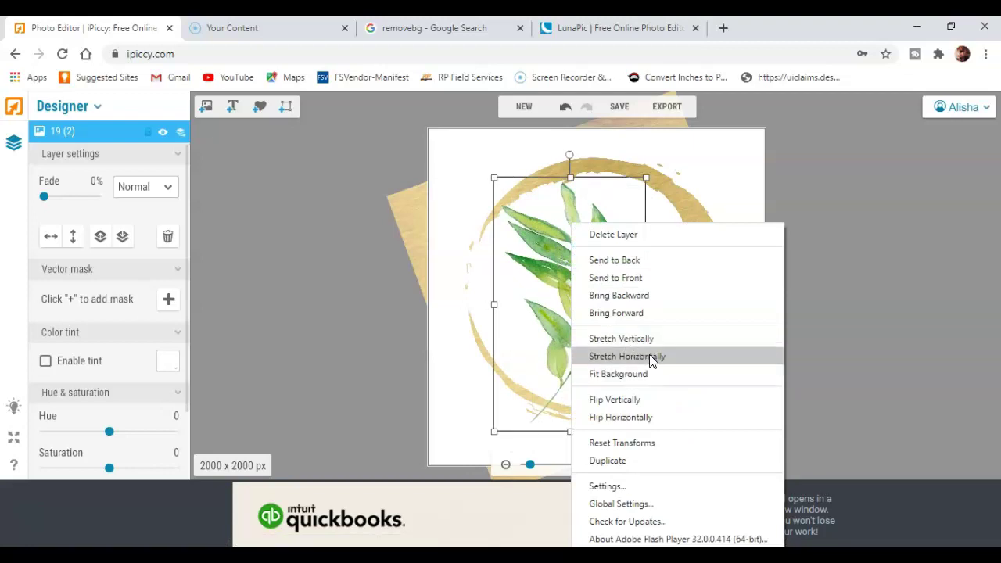
click(639, 417)
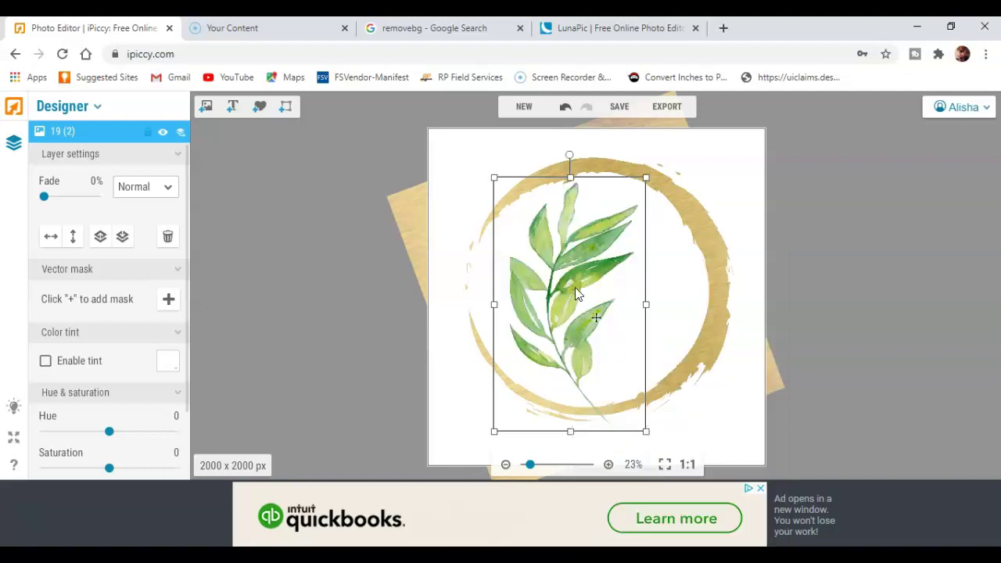
drag(495, 181, 555, 281)
drag(601, 323, 479, 264)
drag(434, 226, 465, 221)
drag(490, 286, 478, 295)
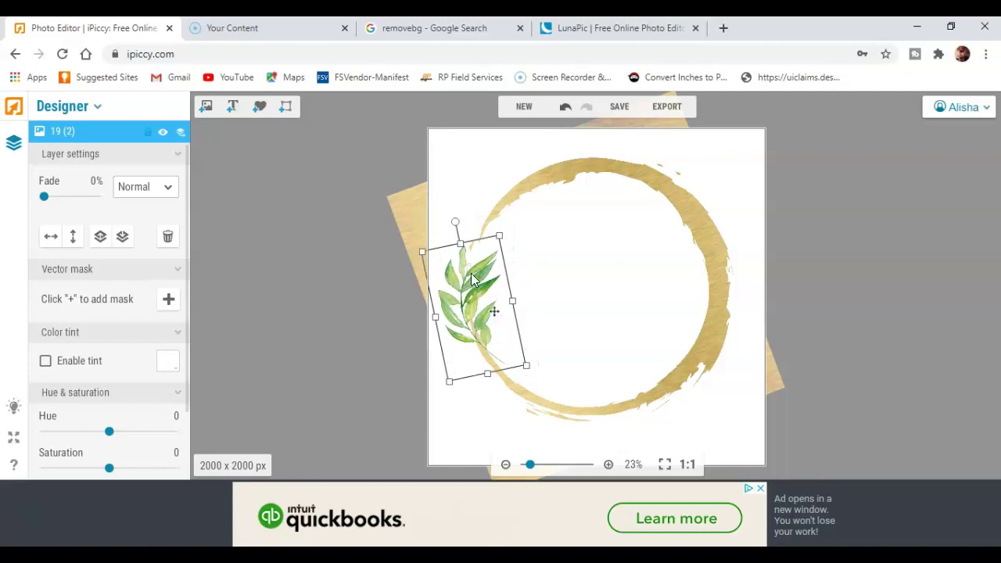
drag(454, 224, 463, 222)
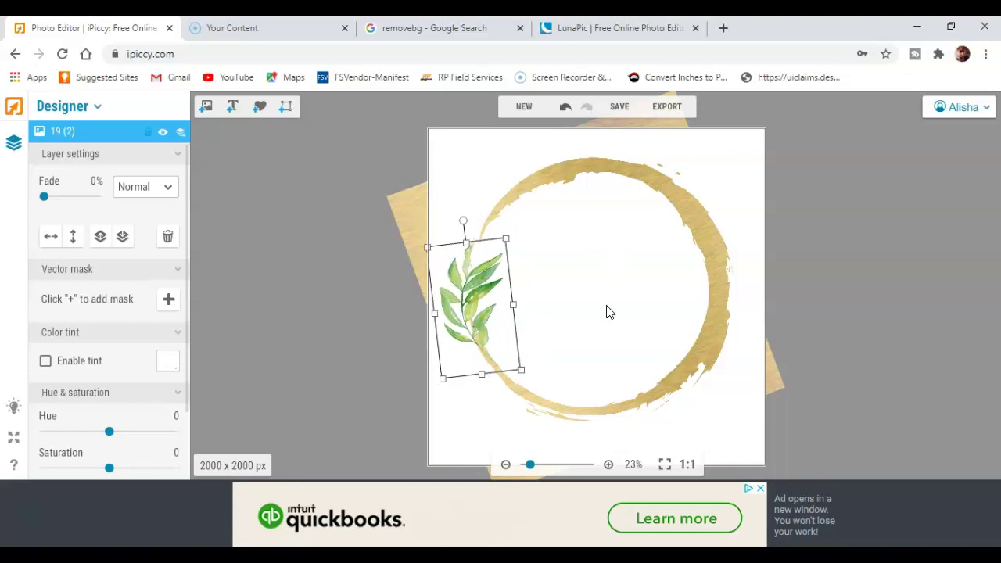
- Make the leaf taller and wider, then rotate it slightly counter-clockwise
click(696, 397)
click(482, 332)
drag(485, 382, 496, 407)
drag(516, 324, 523, 329)
drag(469, 222, 455, 226)
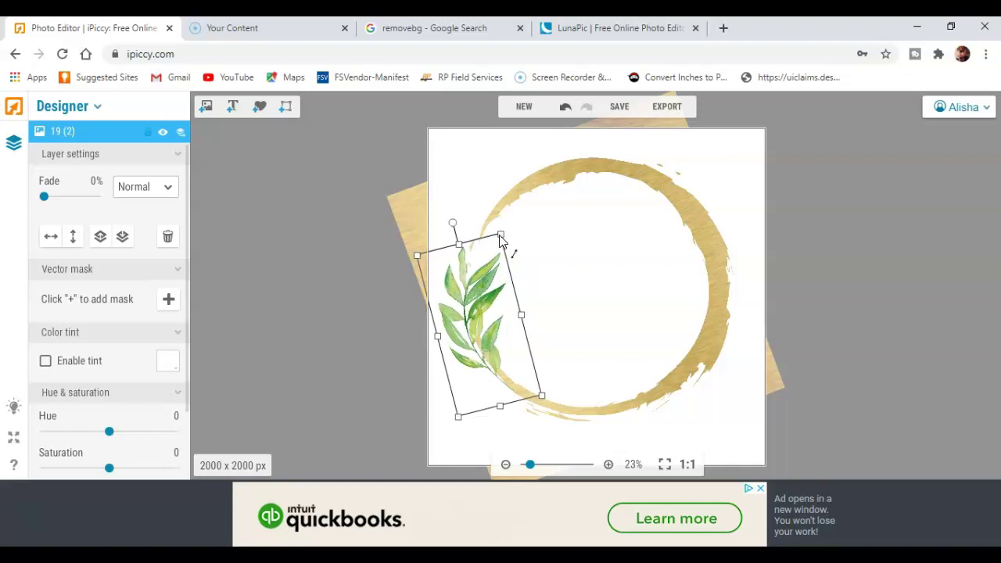
click(491, 168)
click(317, 241)
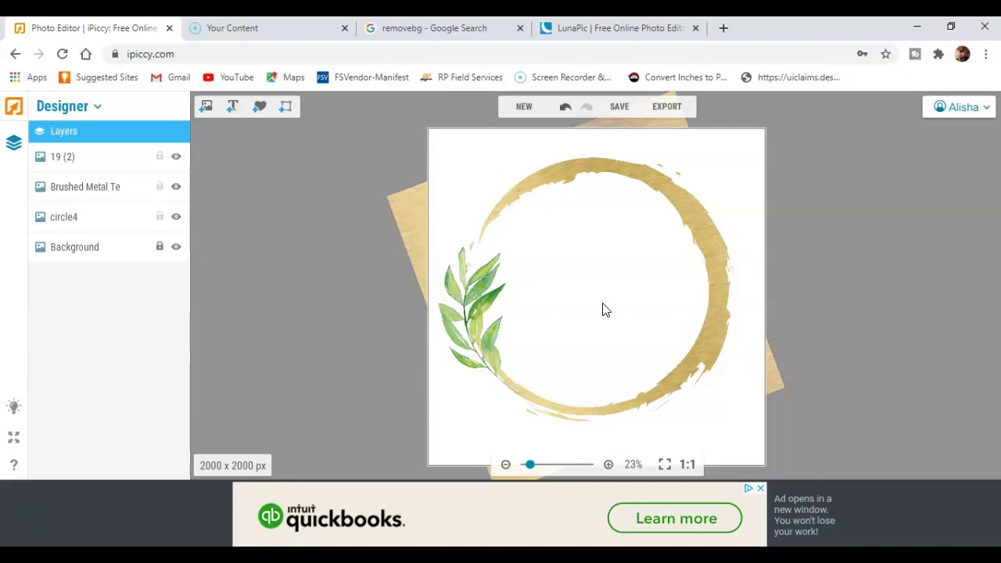
- Add a text layer inside the circle and replace the placeholder with the creator's name
click(233, 107)
drag(571, 307, 551, 239)
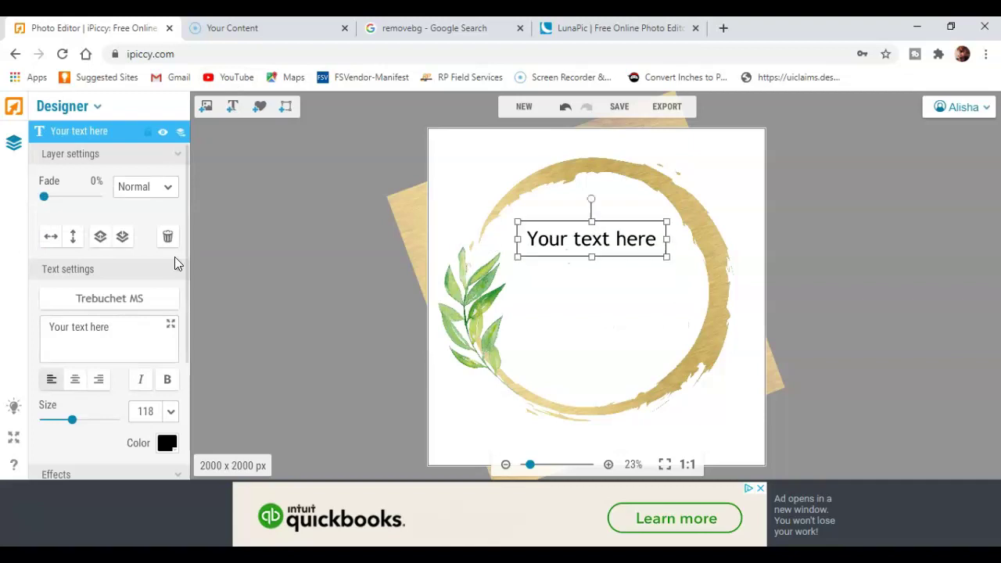
drag(109, 327, 48, 327)
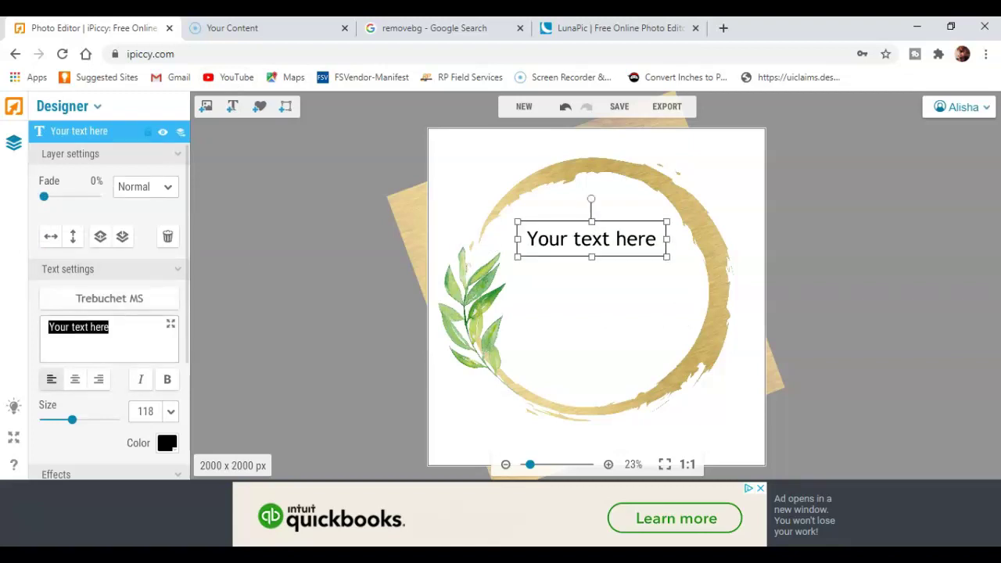
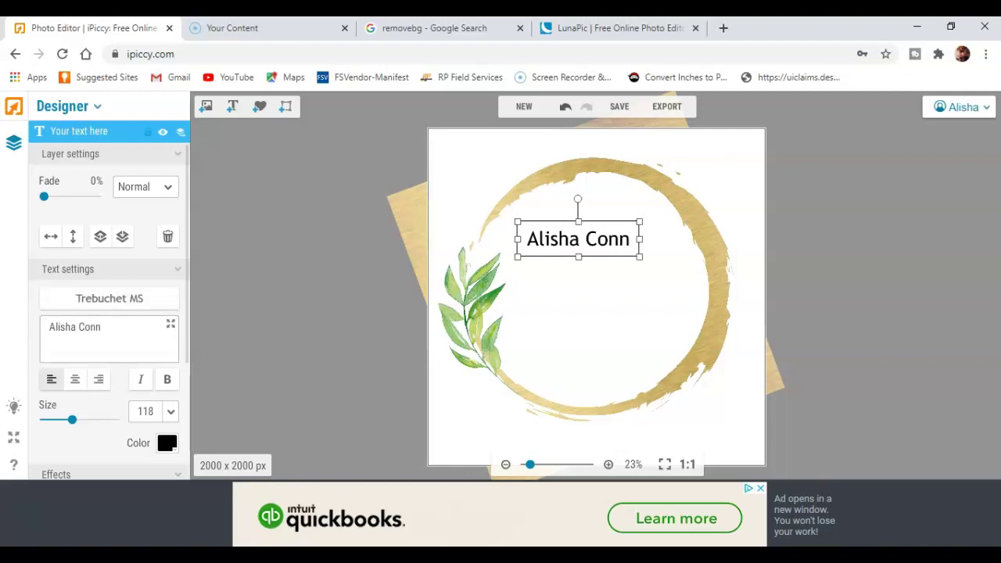
click(550, 324)
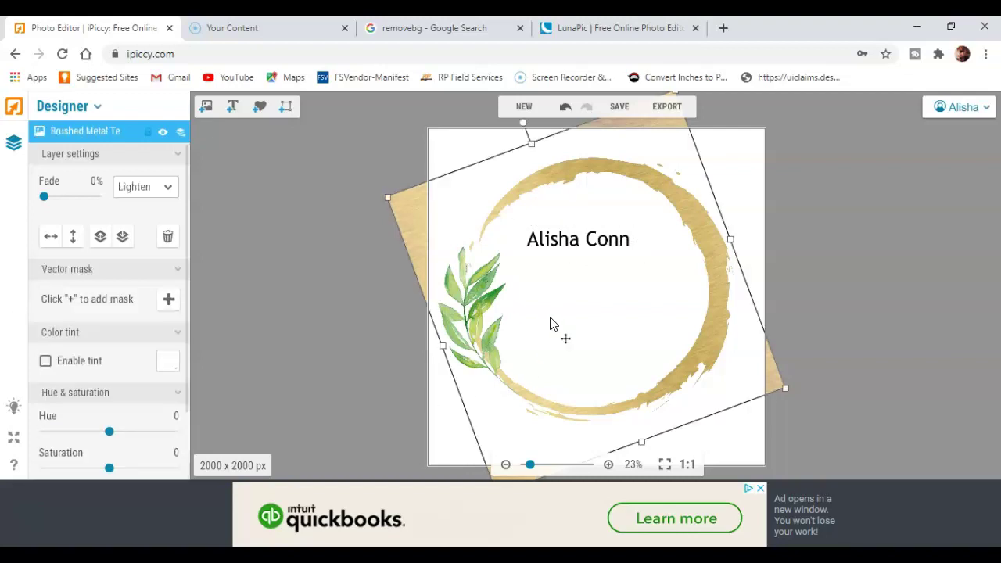
- Add a second text line reading 'Content Creator' and centre it below the name
click(232, 106)
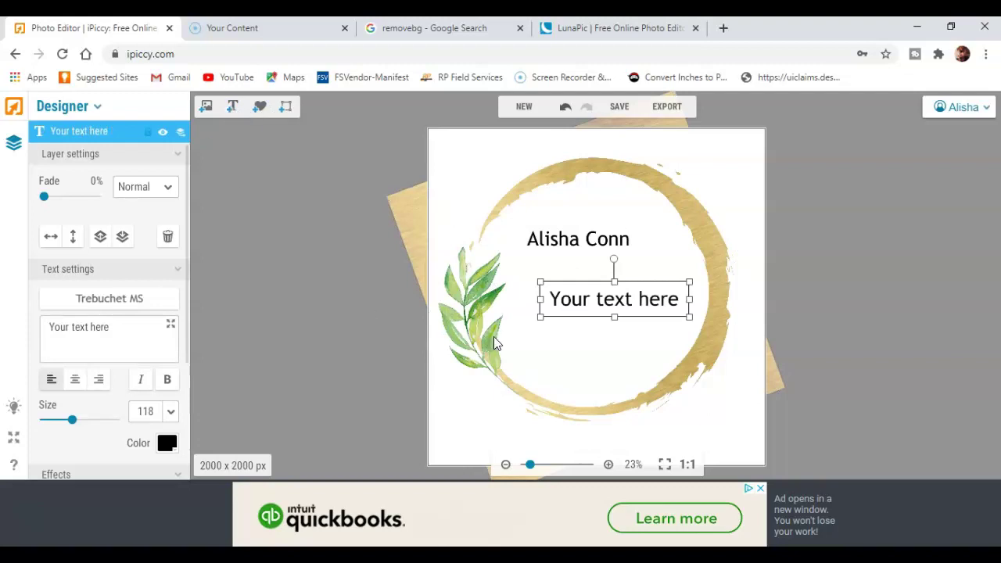
drag(116, 327, 49, 327)
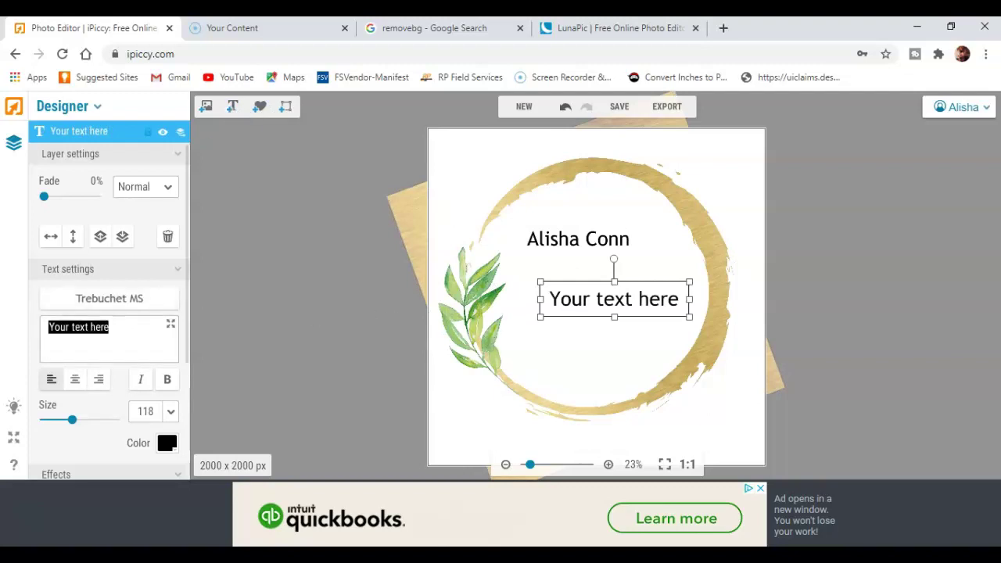
text(Content )
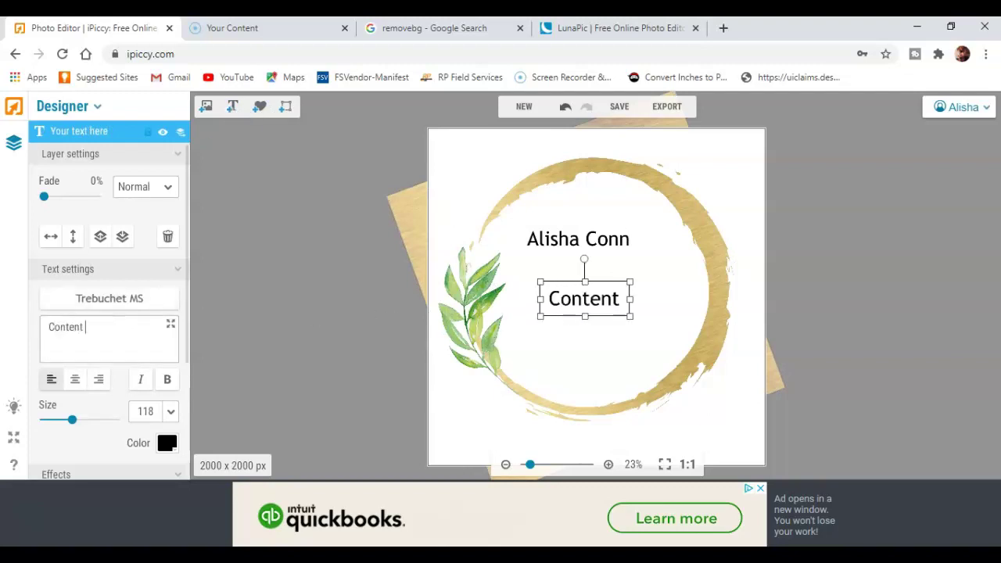
text(Creat)
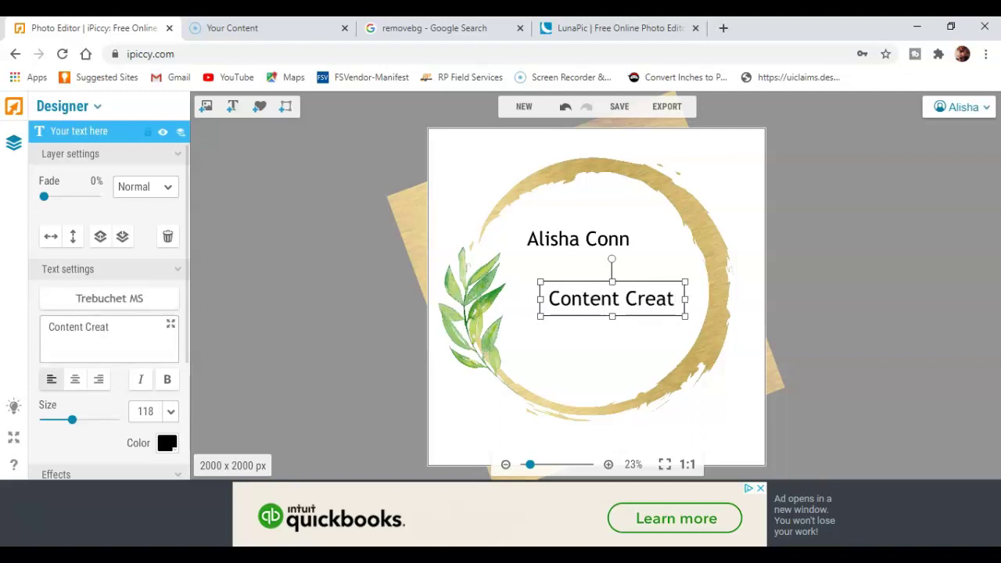
text(or)
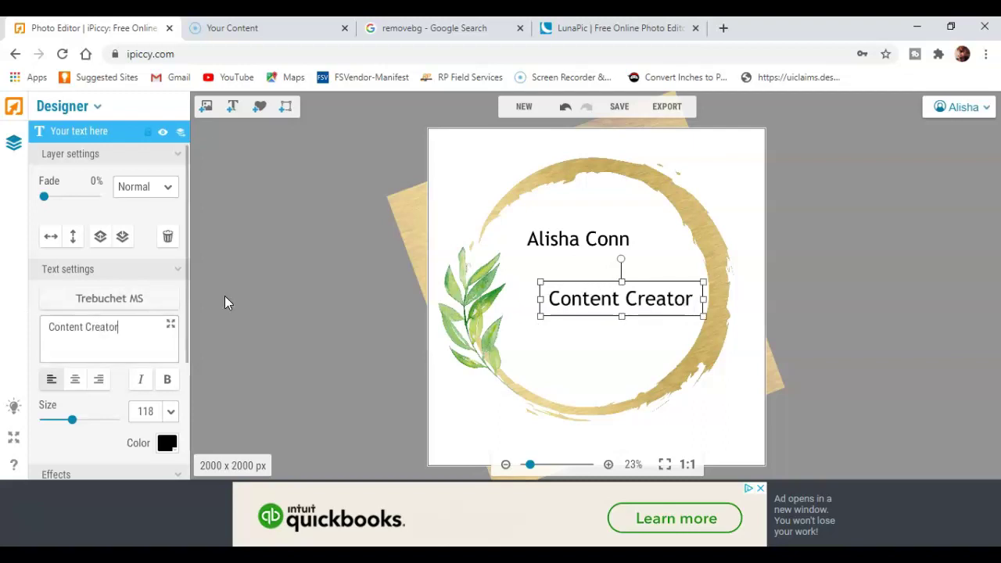
drag(618, 304, 576, 303)
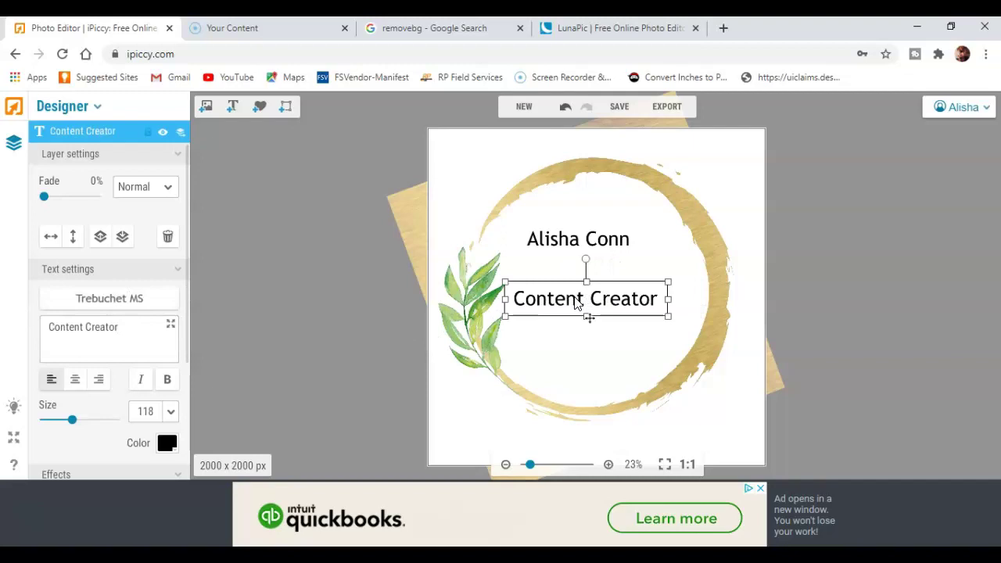
- Move the name into the circle's centre with Content Creator just below it
drag(582, 309, 745, 451)
drag(554, 241, 744, 420)
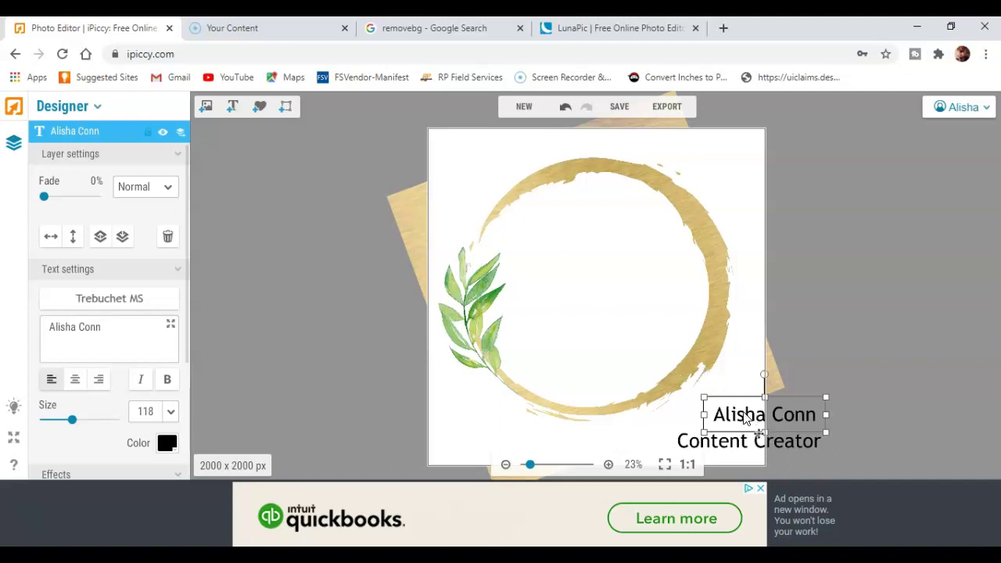
drag(745, 419, 569, 248)
drag(720, 442, 568, 308)
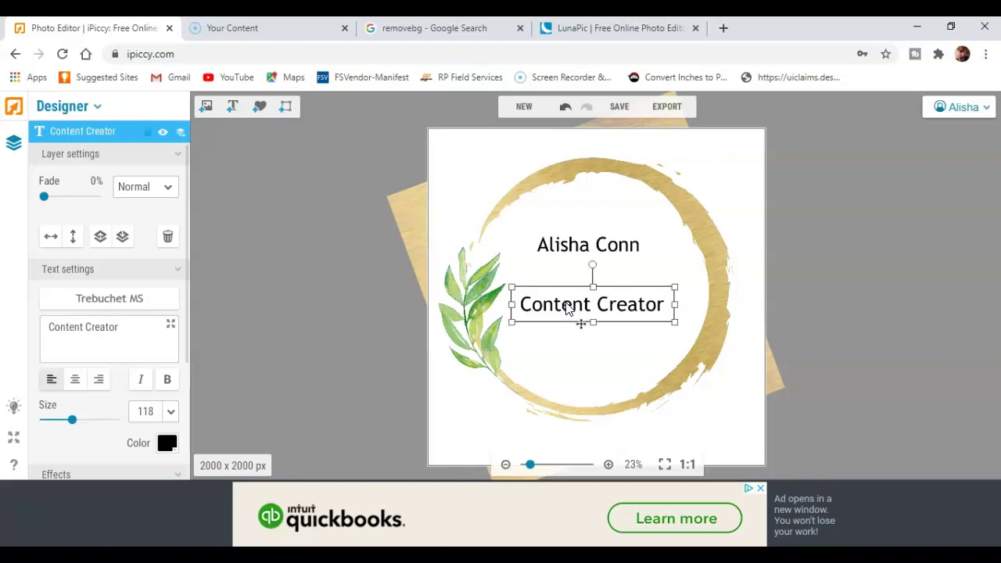
- Enlarge the name text to size 146, centre it, and bring up its Trebuchet MS font choices
click(552, 250)
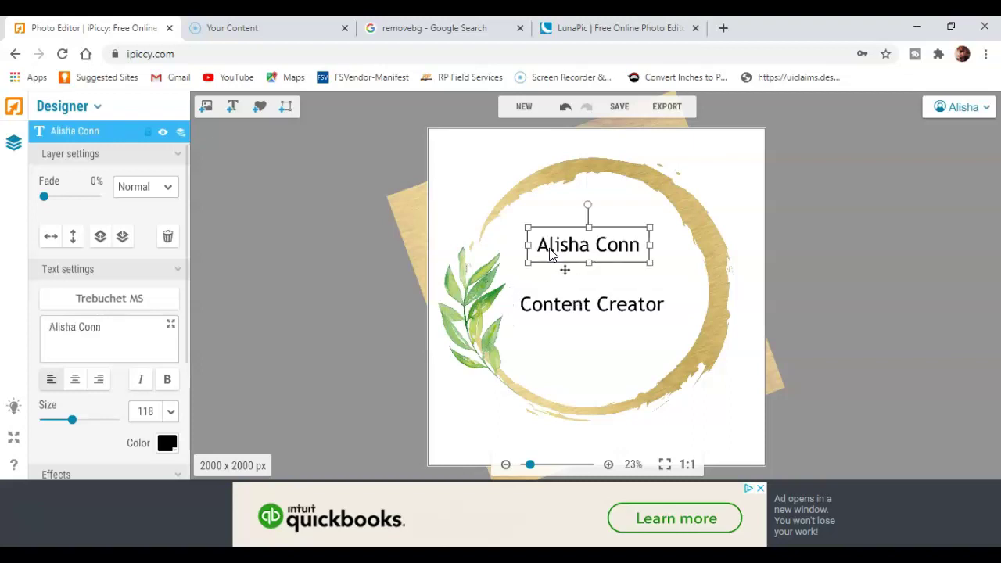
drag(651, 264, 681, 307)
drag(604, 258, 586, 250)
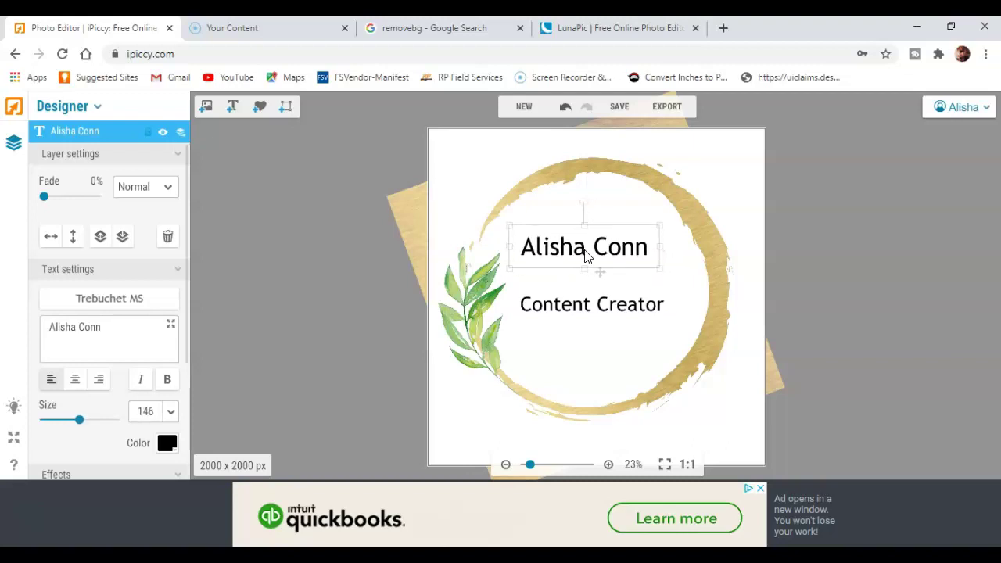
click(98, 300)
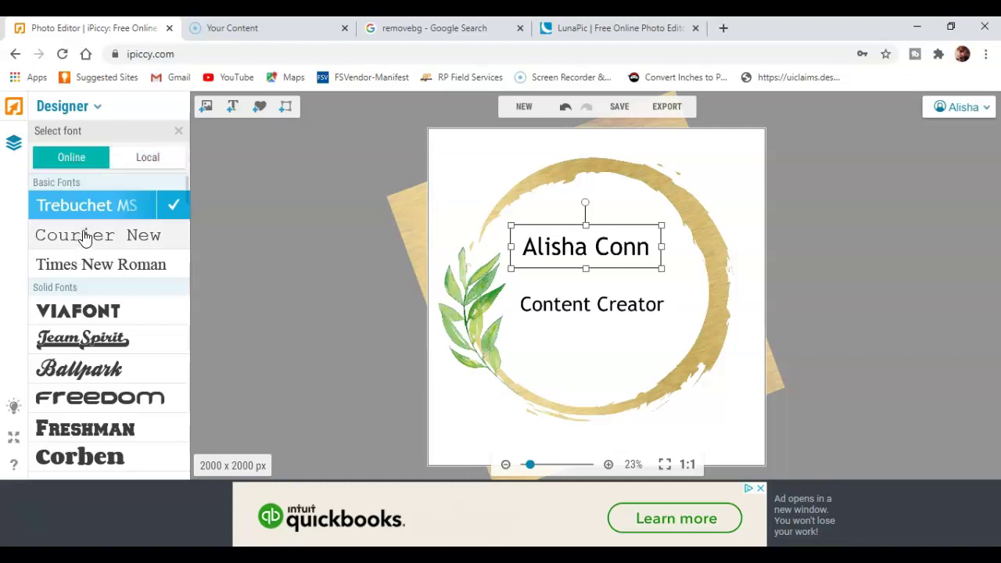
- From the Local fonts, give the name a handwritten script and CONTENT CREATOR an all-caps serif
click(137, 165)
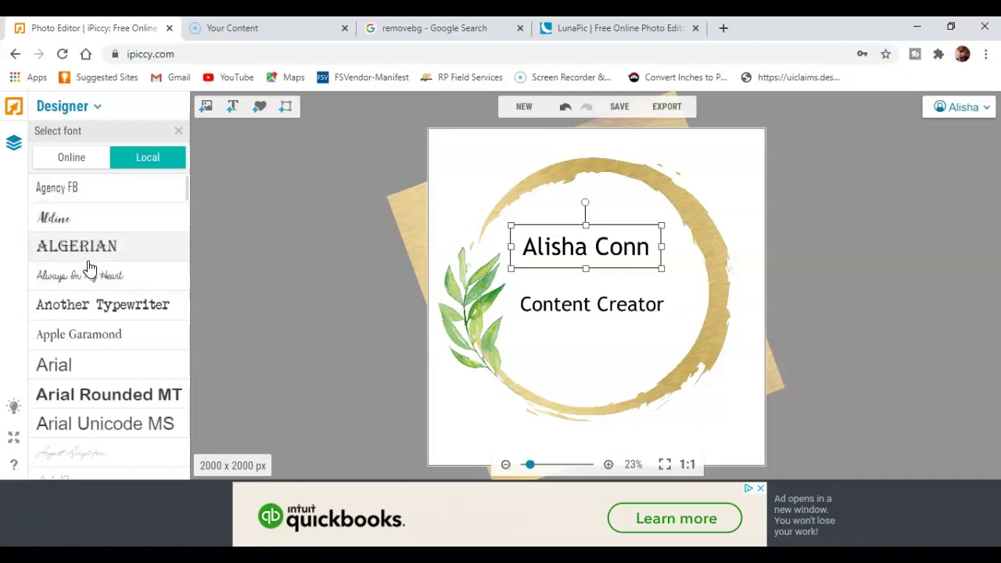
scroll(92, 264, down, 3)
scroll(92, 232, down, 4)
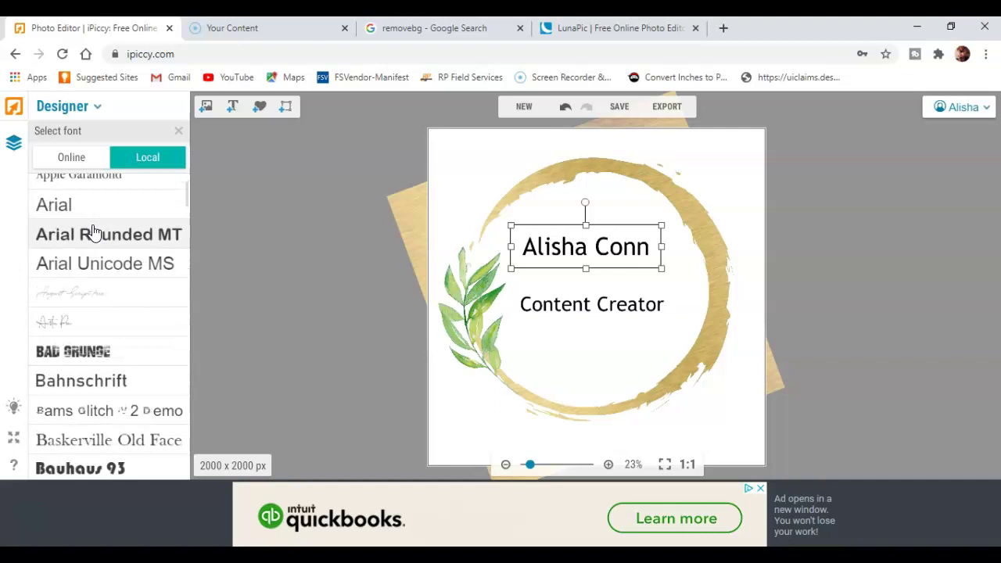
scroll(92, 235, down, 1)
scroll(92, 235, down, 2)
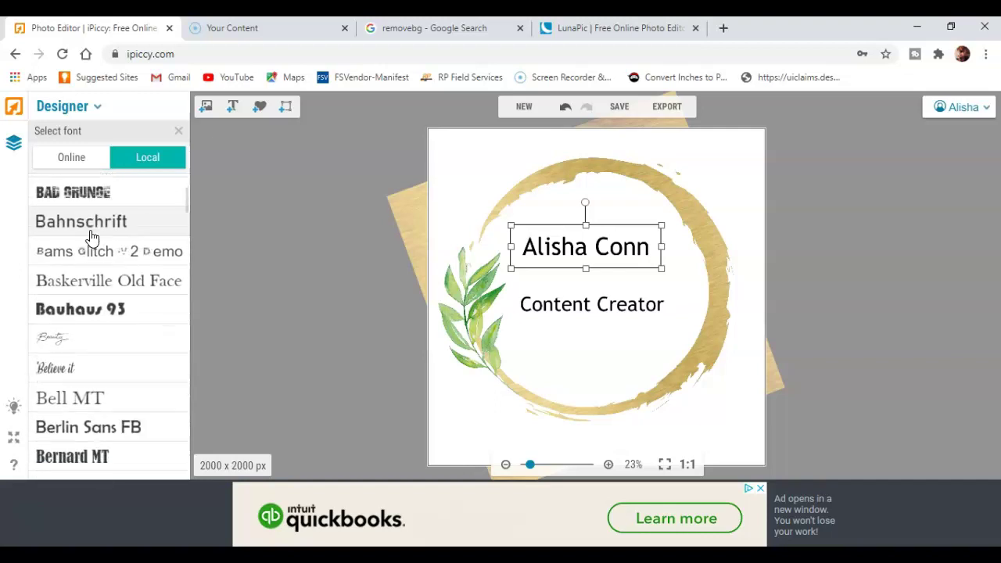
scroll(91, 238, down, 2)
scroll(89, 239, up, 5)
scroll(89, 239, down, 1)
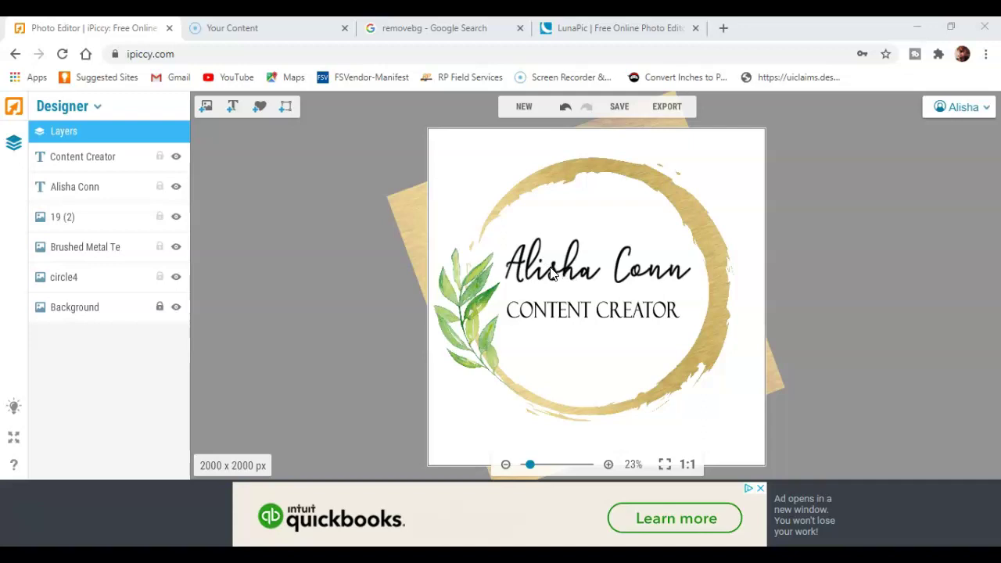
click(553, 272)
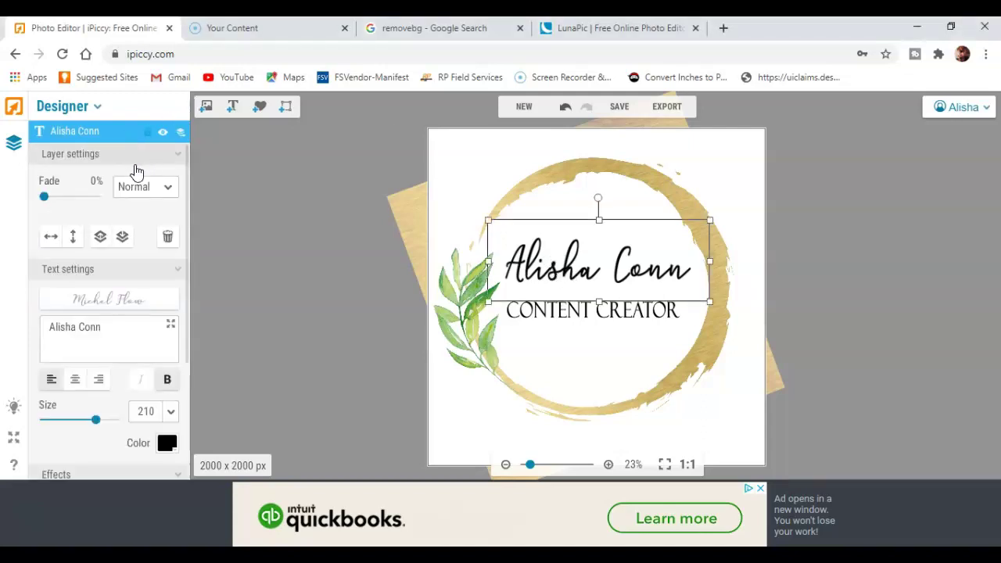
drag(45, 200, 59, 208)
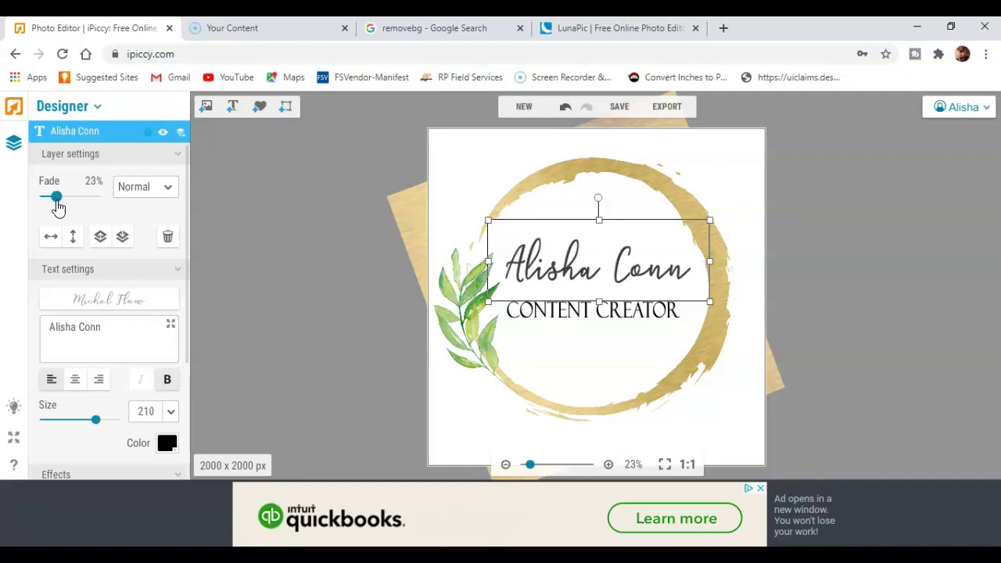
click(264, 236)
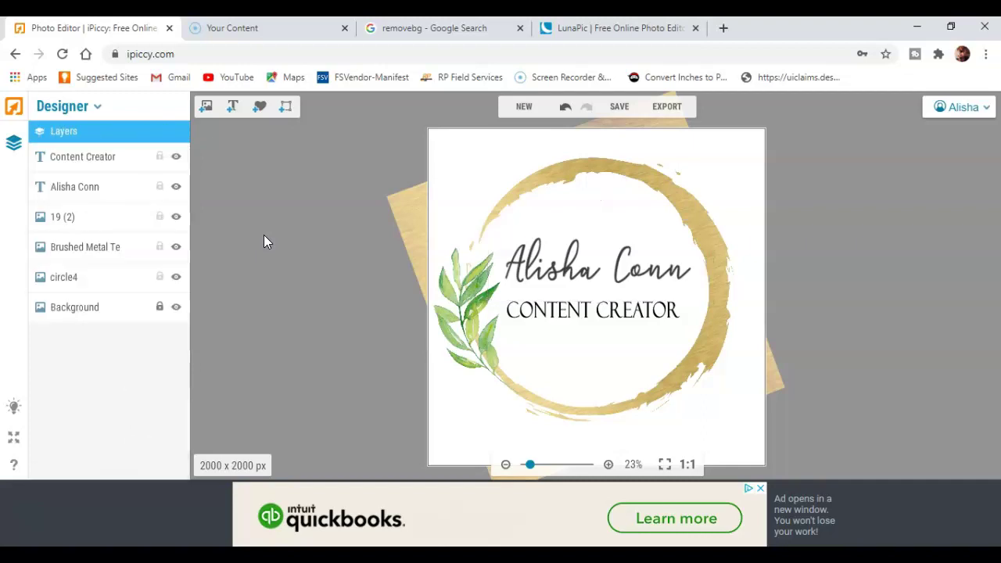
click(520, 267)
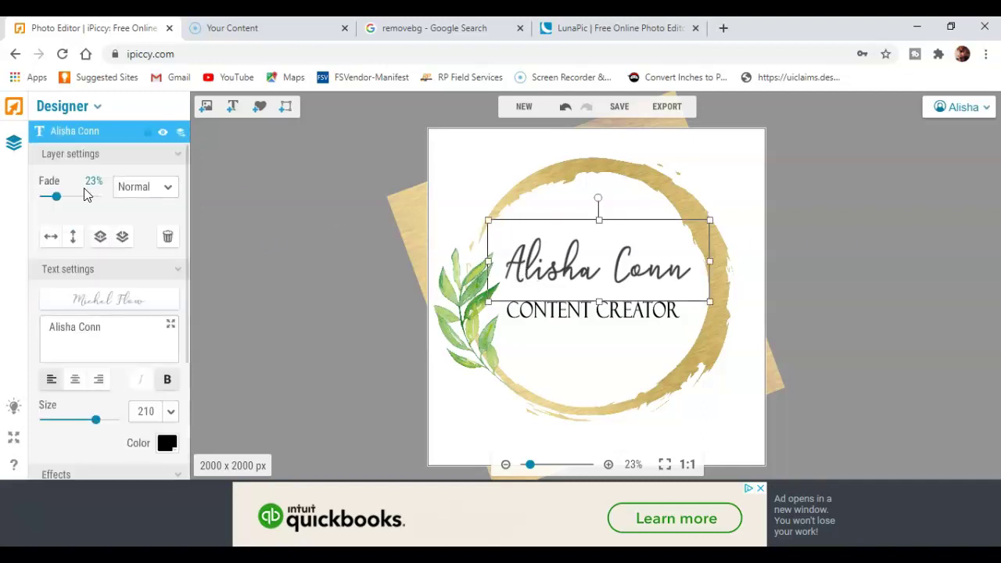
drag(59, 201, 60, 202)
click(310, 226)
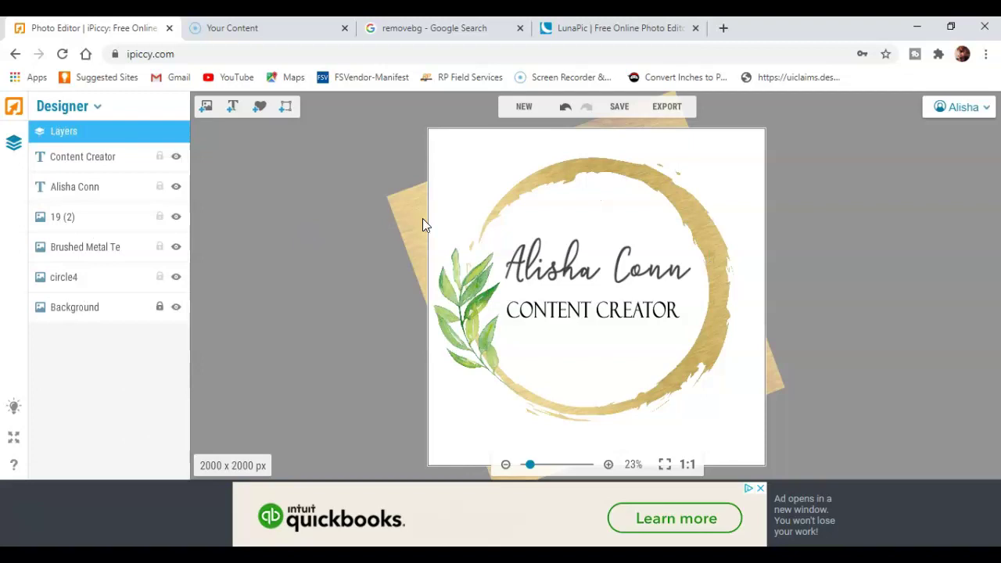
- Add a slight fade to the CONTENT CREATOR text
click(570, 316)
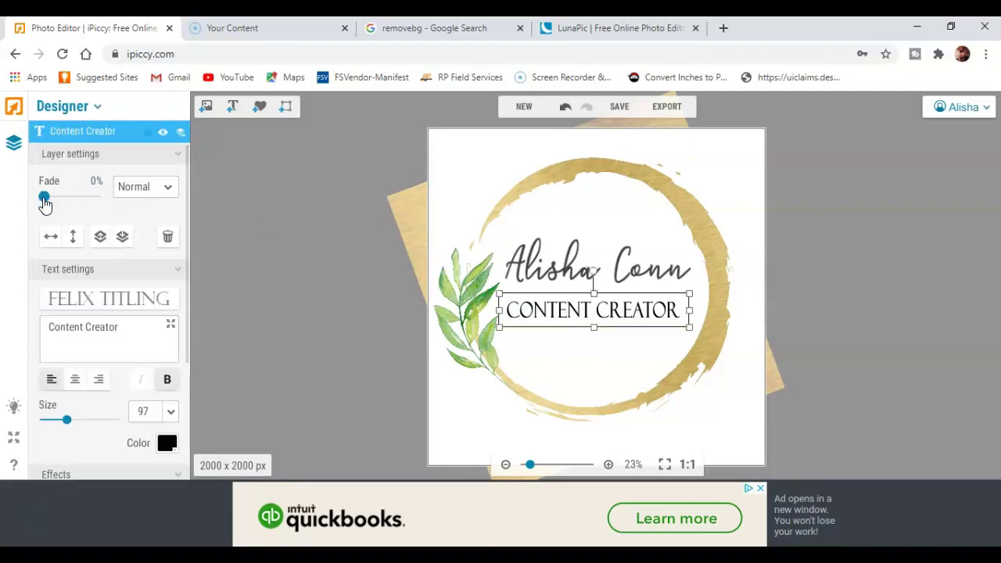
drag(44, 203, 56, 204)
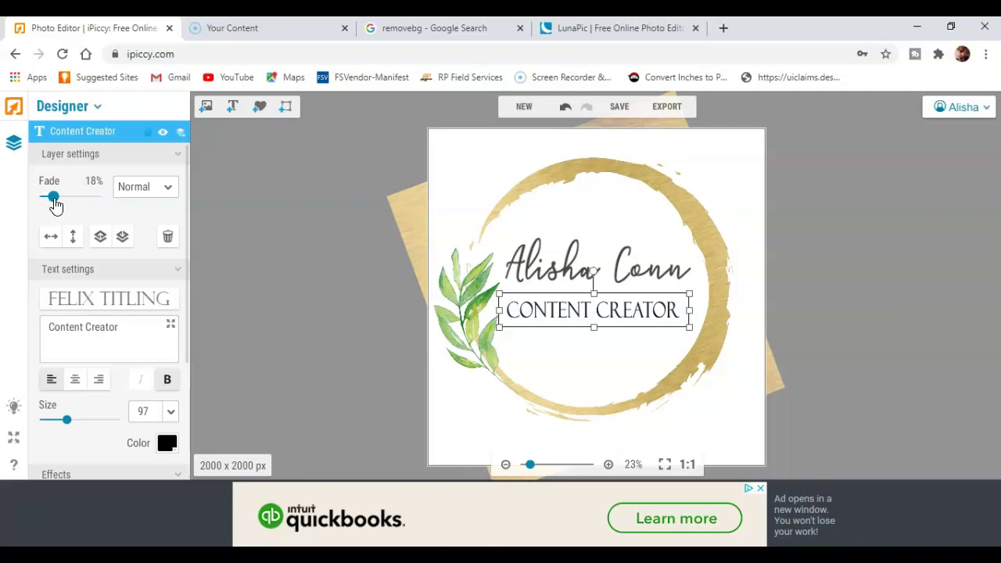
click(201, 244)
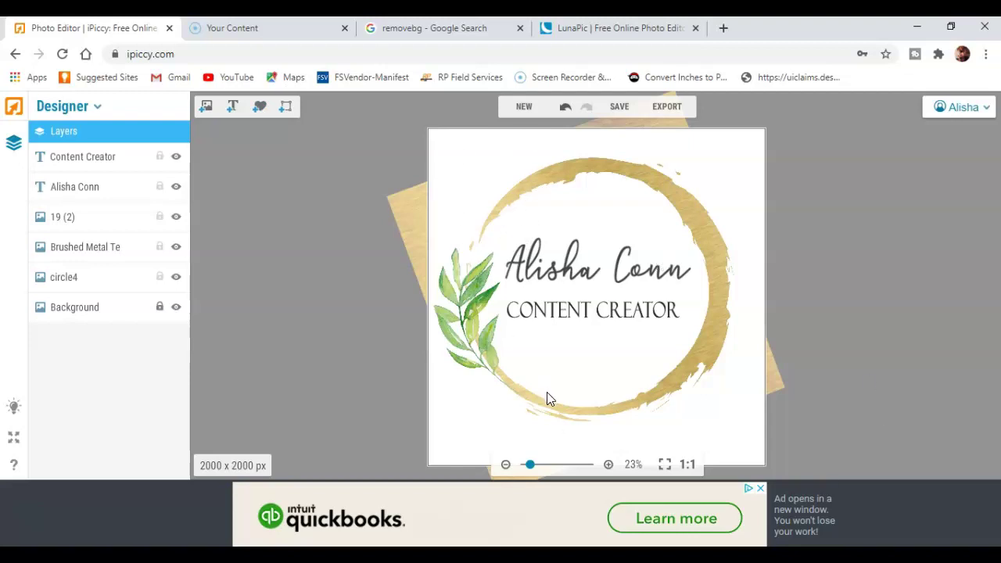
- Set the save quality to Highest and name the file contentlogo
click(619, 107)
click(595, 305)
drag(552, 254, 462, 247)
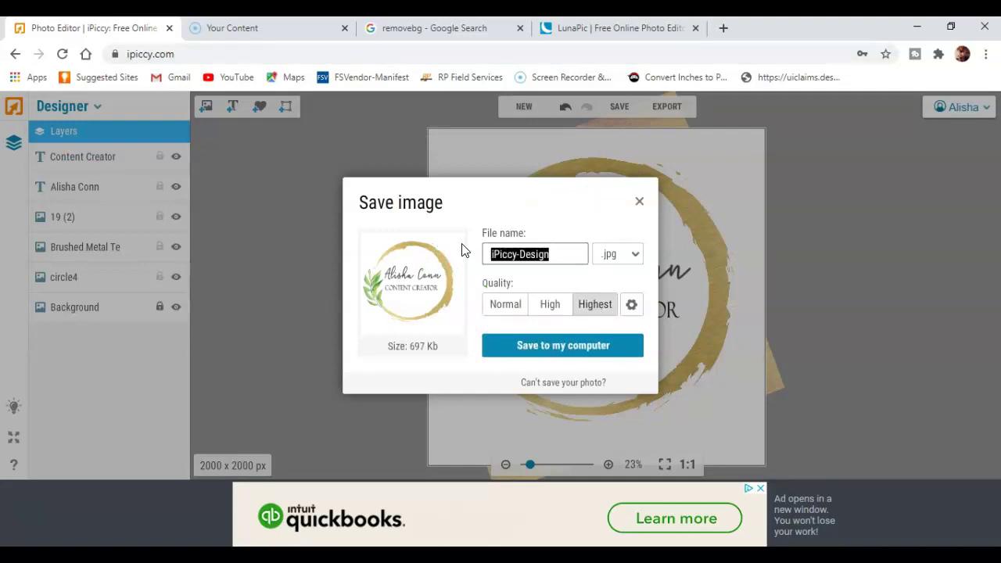
text(conte)
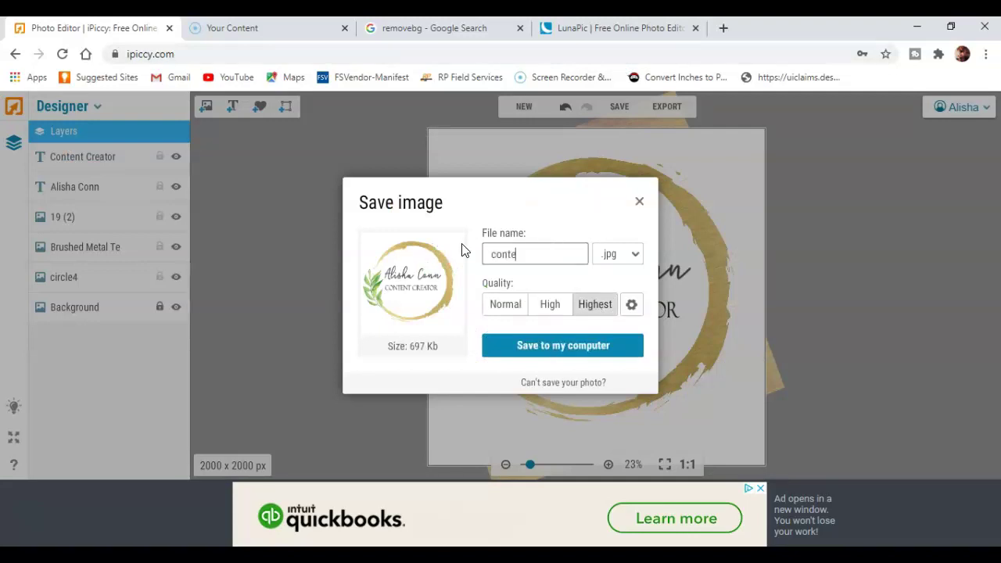
text(ntlogo)
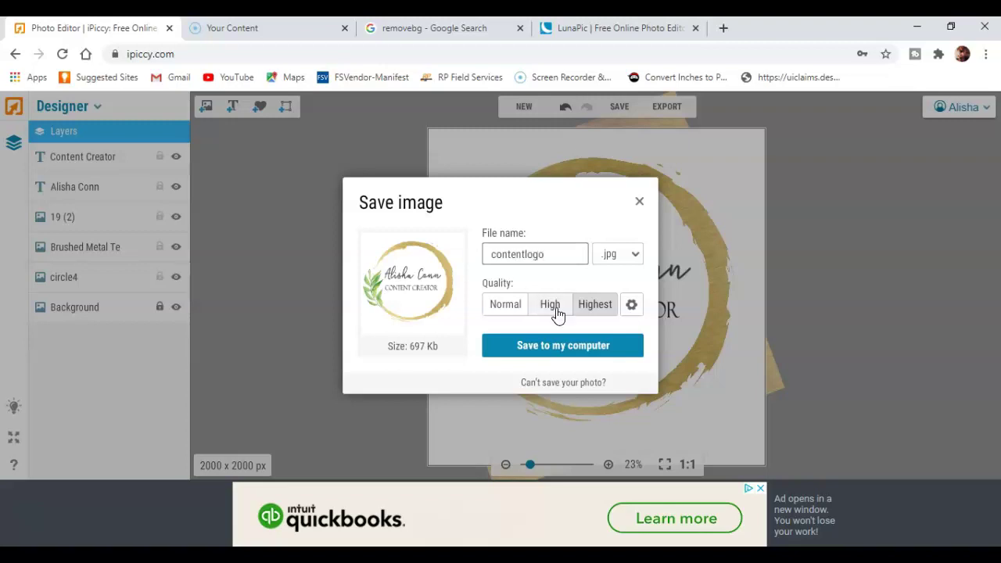
- Save contentlogo.jpg to the Desktop and return to the iPiccy editor
click(555, 350)
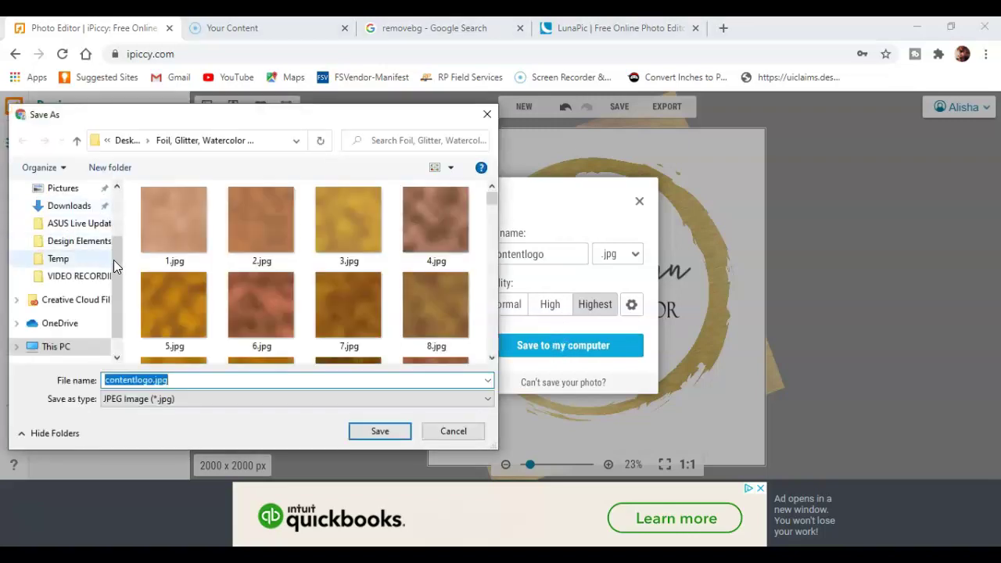
drag(113, 260, 116, 189)
click(72, 223)
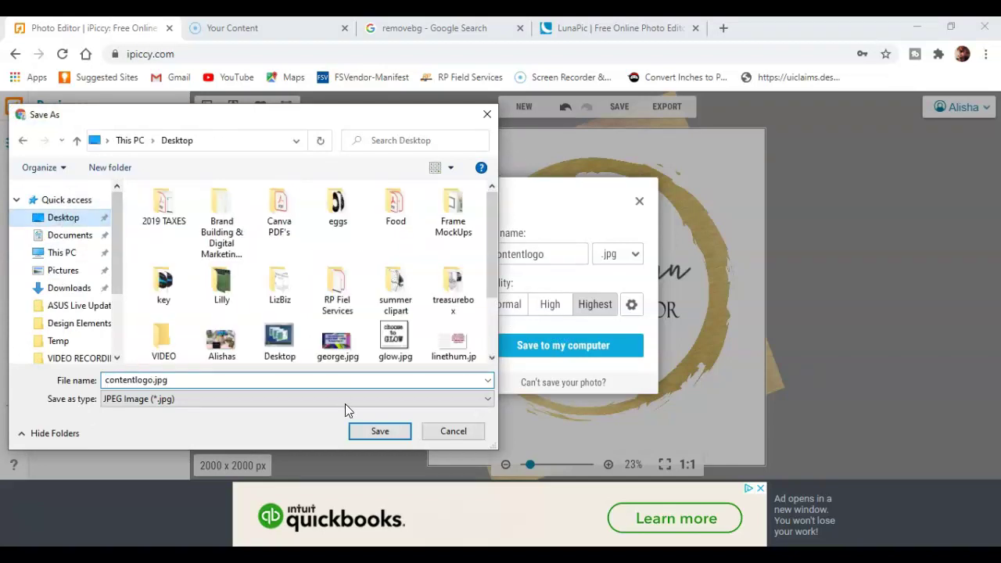
click(365, 431)
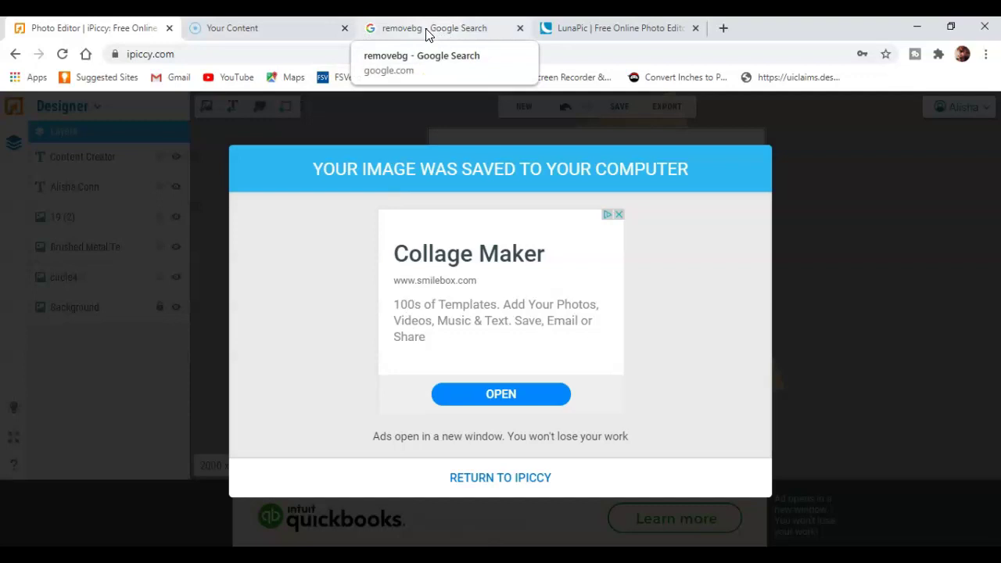
click(474, 477)
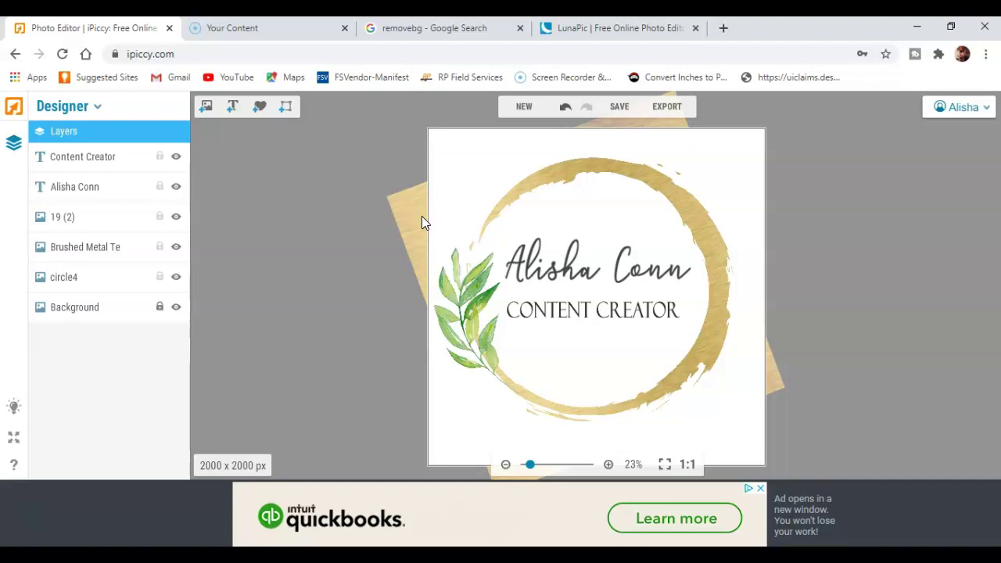
- Go from the Google results to remove.bg's image upload page
click(440, 31)
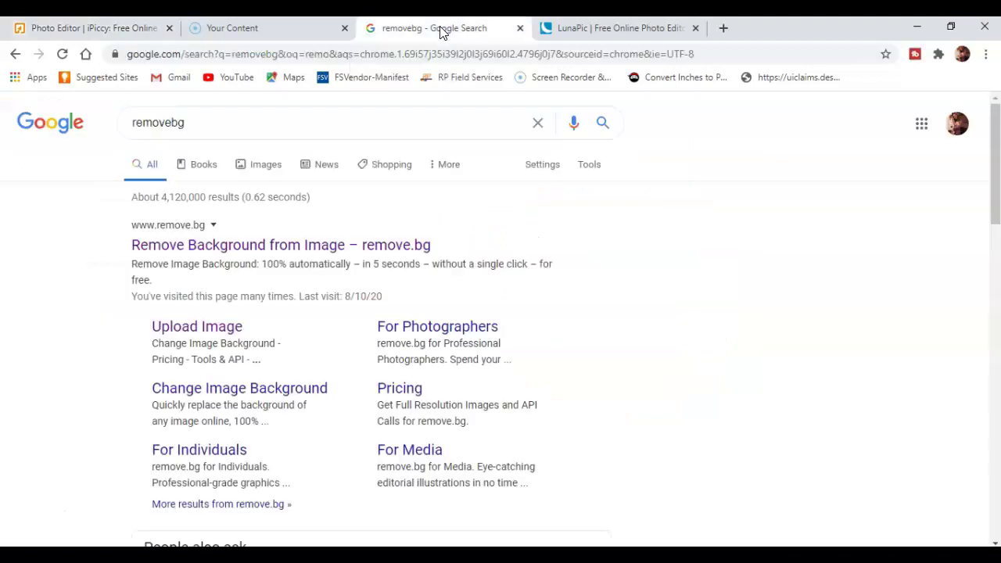
click(273, 247)
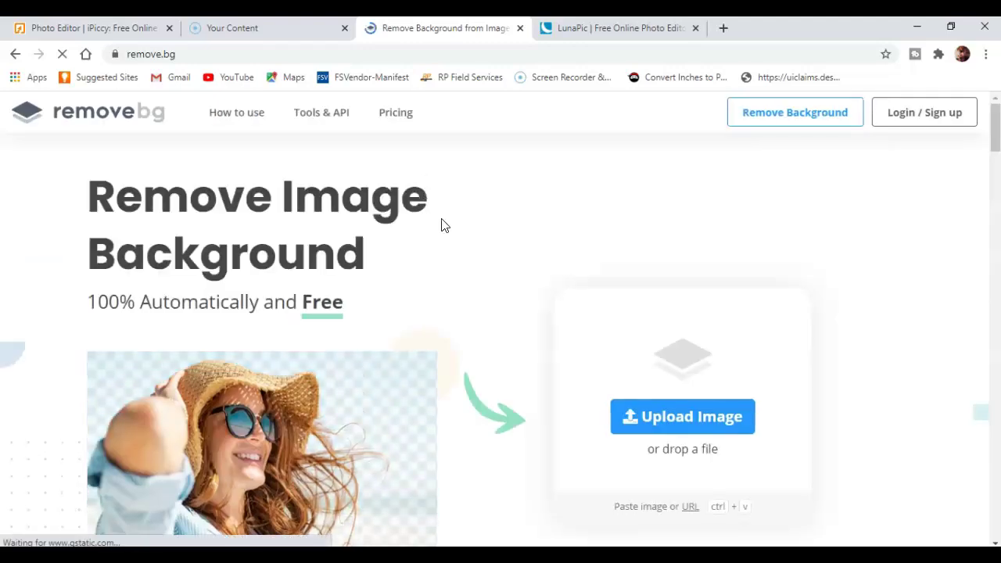
scroll(441, 239, down, 2)
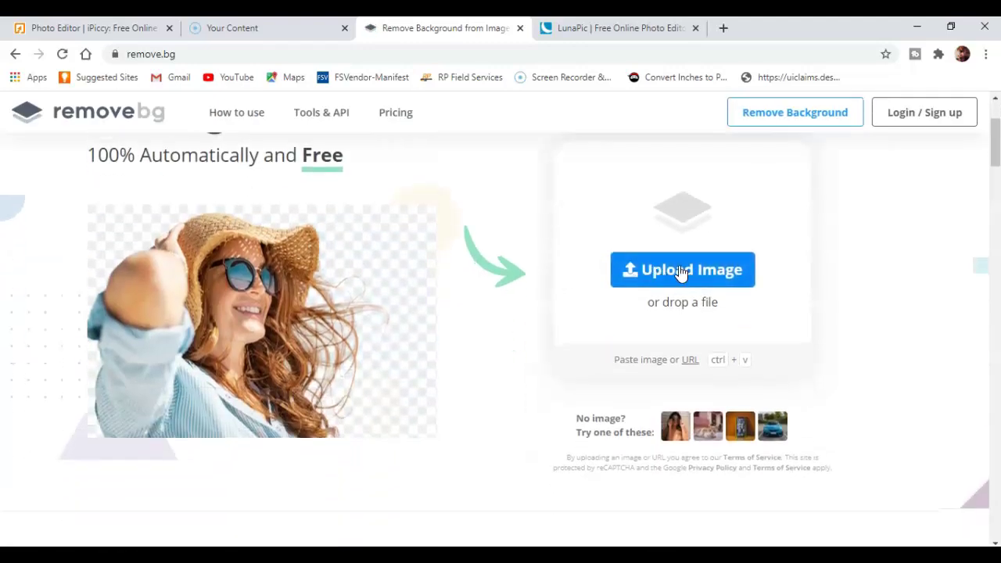
click(682, 272)
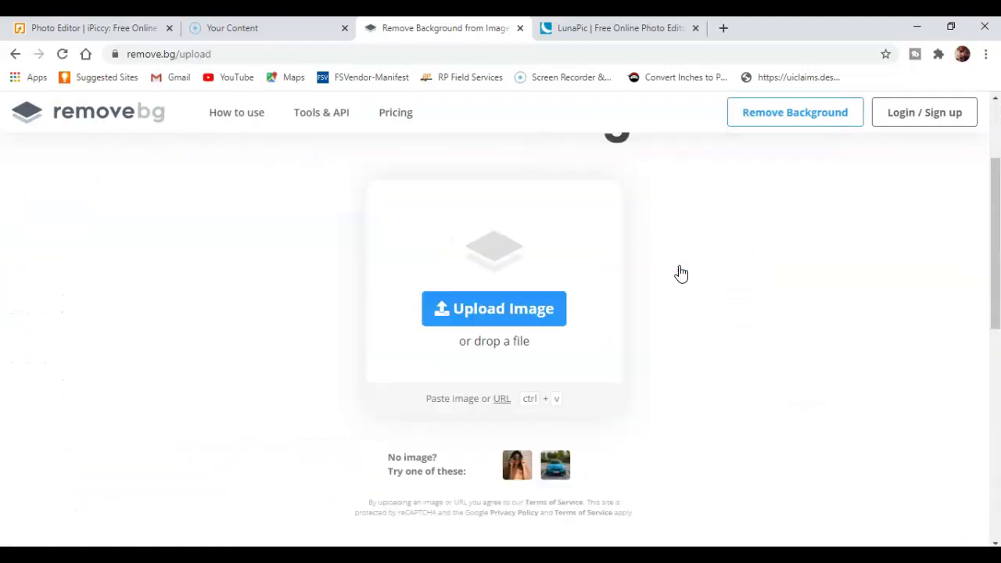
- Upload contentlogo.jpg from the Desktop and download the background-free logo
click(479, 310)
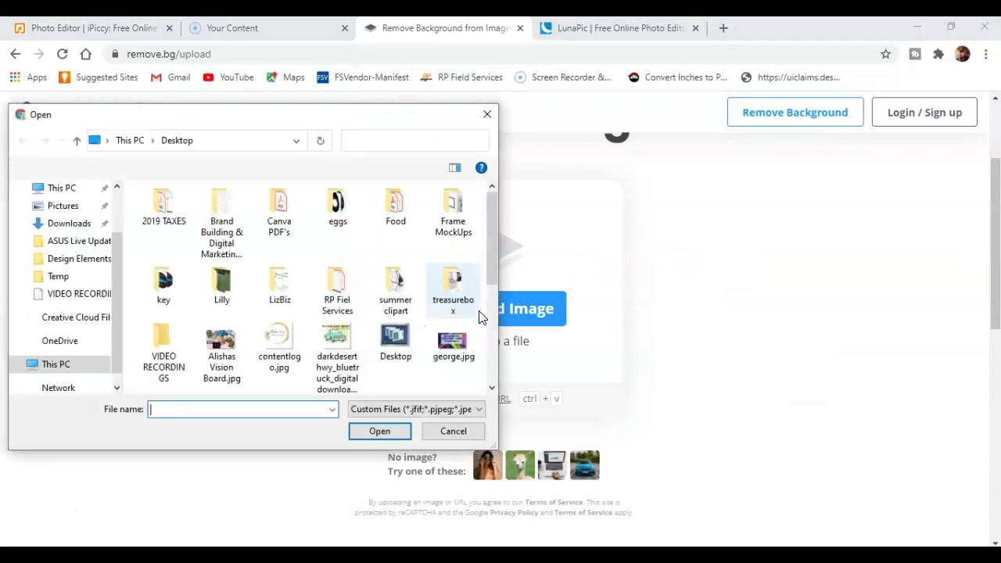
drag(114, 262, 117, 208)
click(63, 225)
drag(491, 230, 490, 284)
double_click(279, 219)
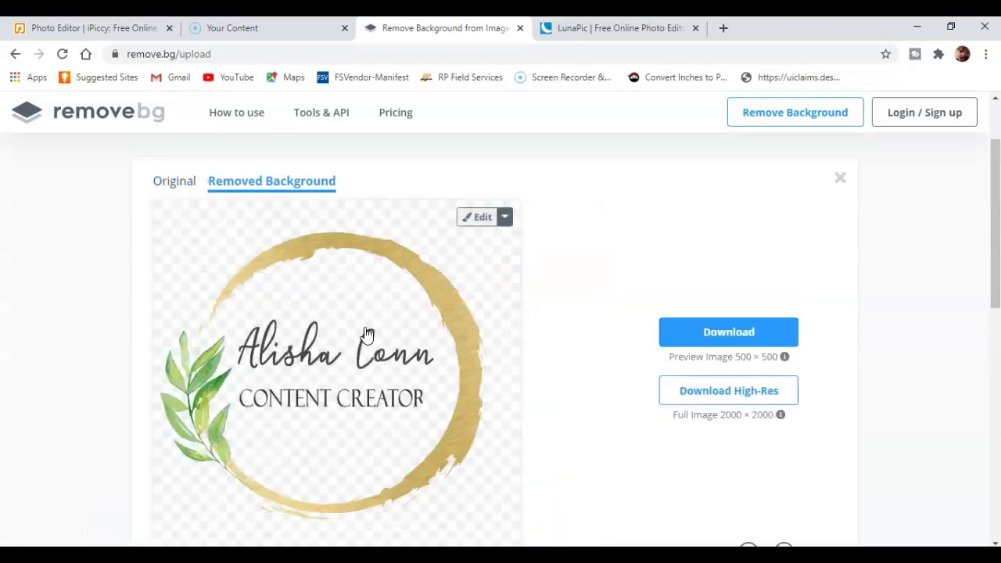
scroll(333, 283, down, 1)
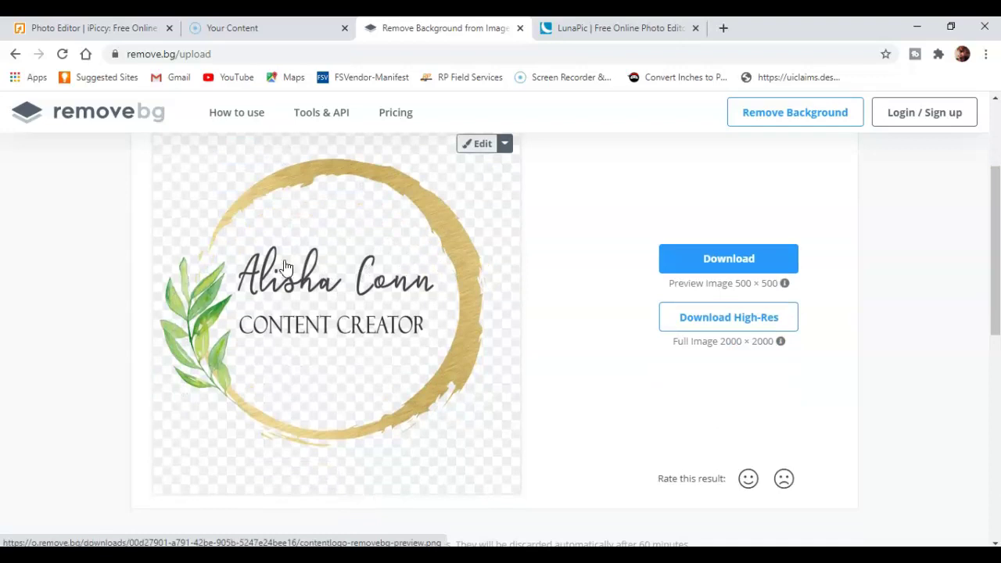
click(721, 260)
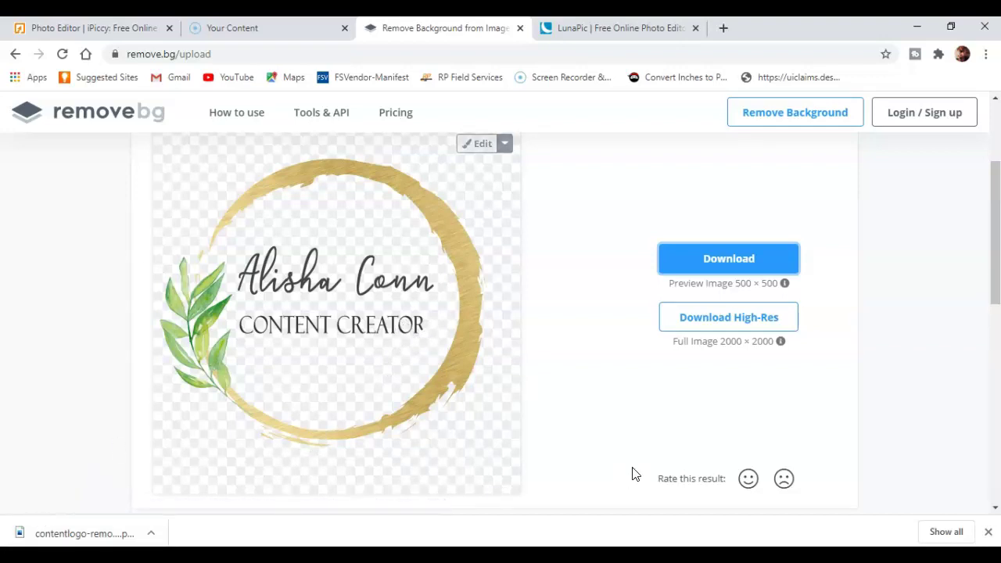
- Upload contentlogo.jpg from the Desktop into LunaPic's Transparent Background tool
click(594, 29)
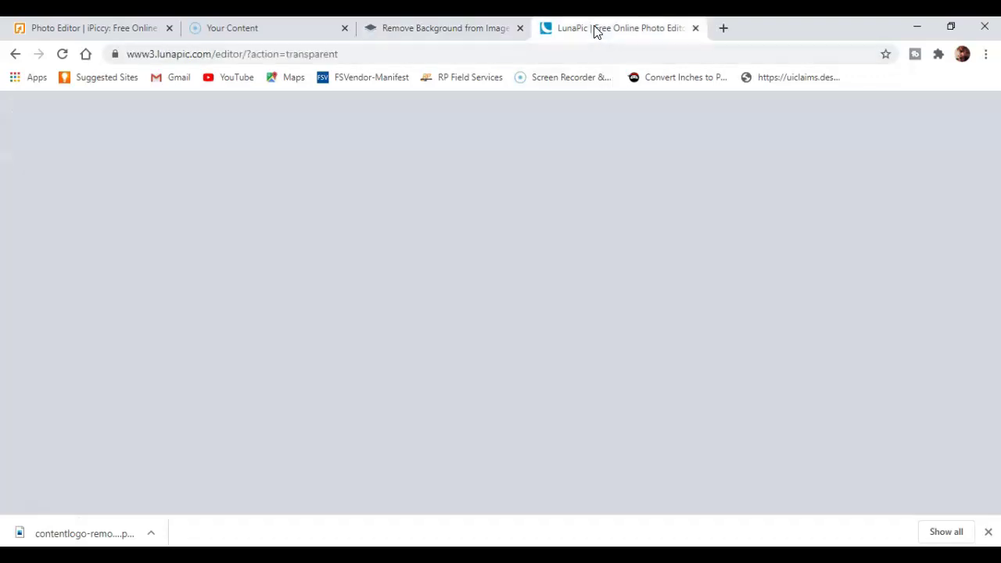
click(344, 213)
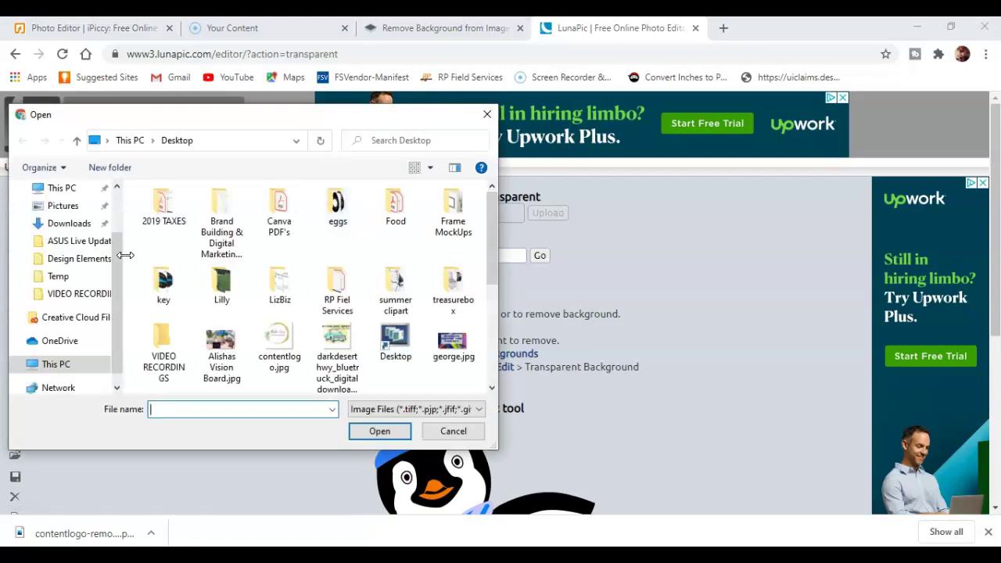
scroll(87, 209, up, 1)
click(70, 217)
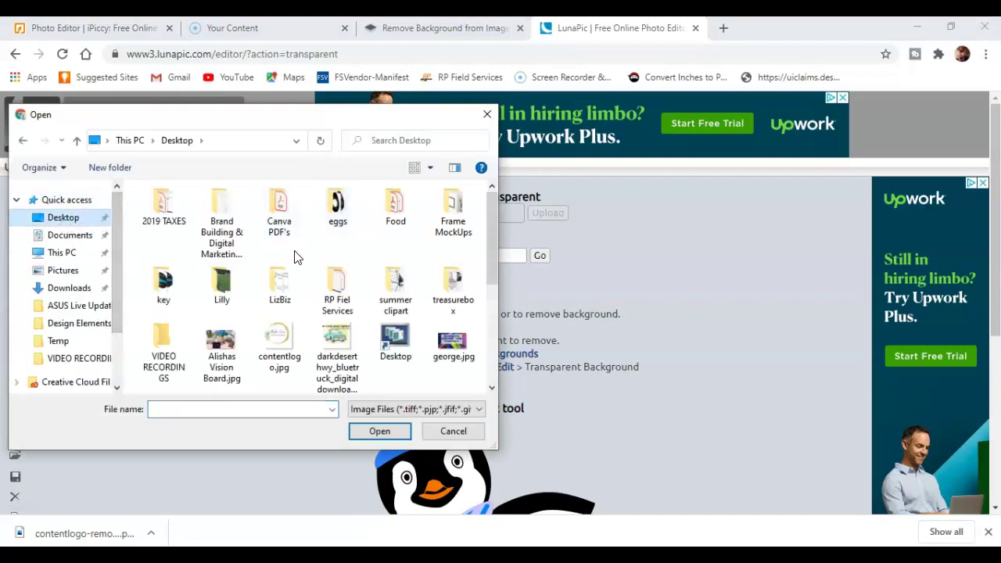
click(274, 338)
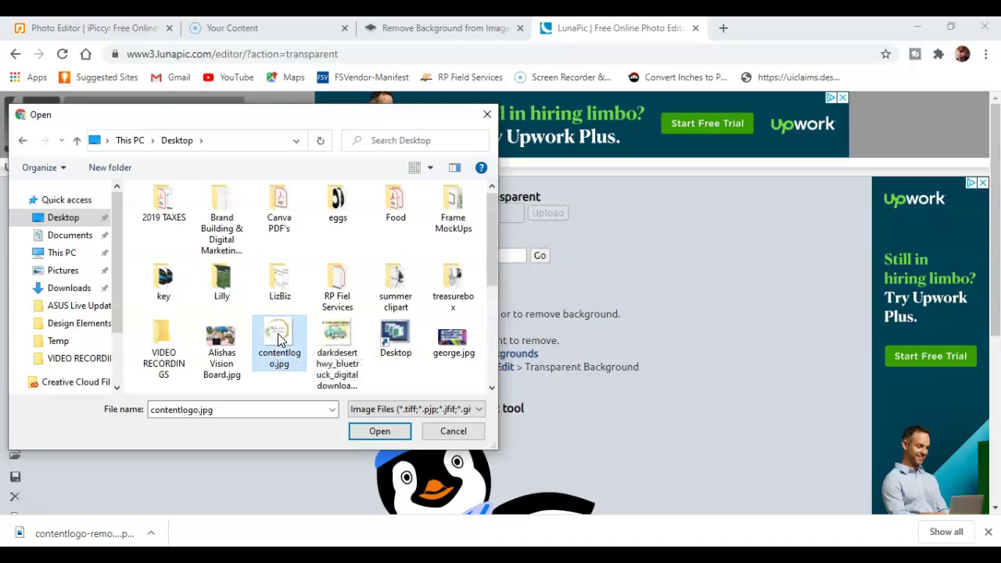
double_click(279, 338)
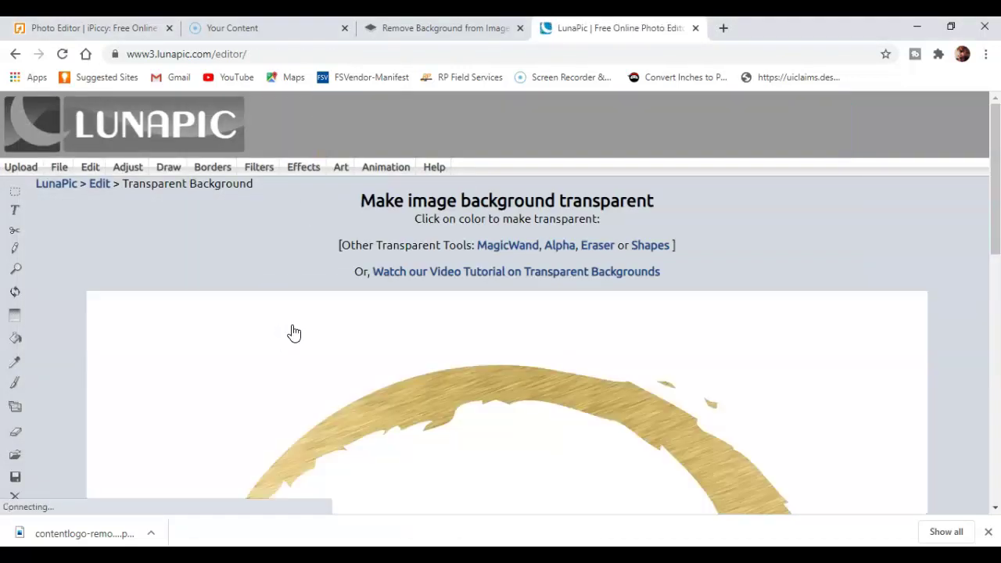
- Make the logo's white background colour transparent and apply the threshold
scroll(290, 330, down, 2)
scroll(462, 310, down, 1)
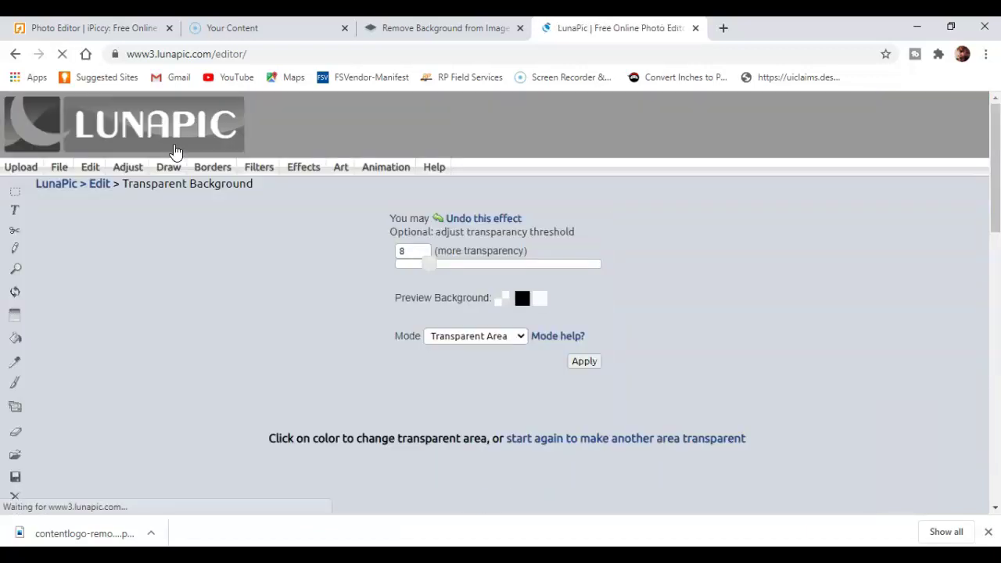
scroll(518, 289, down, 2)
scroll(518, 289, down, 4)
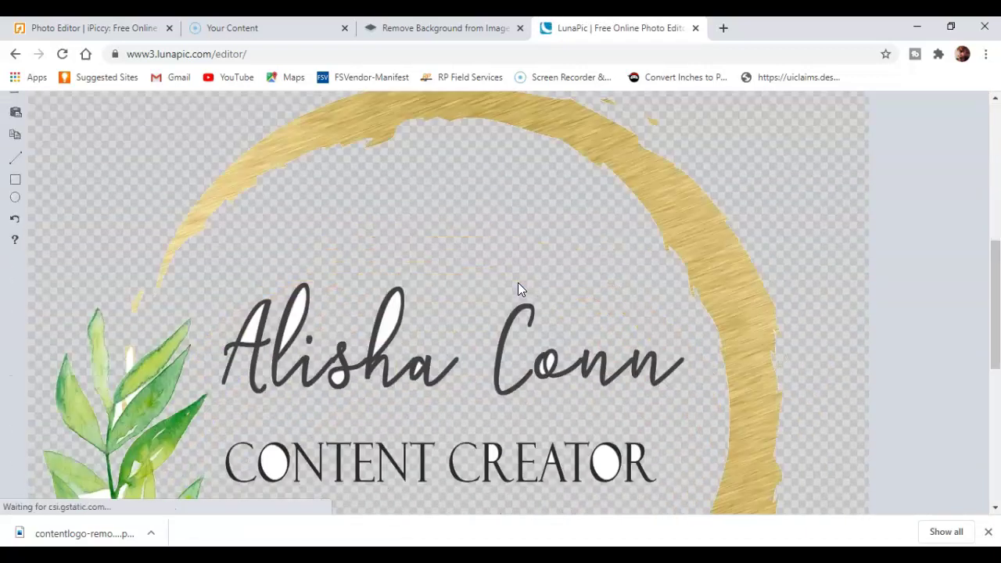
scroll(279, 310, down, 2)
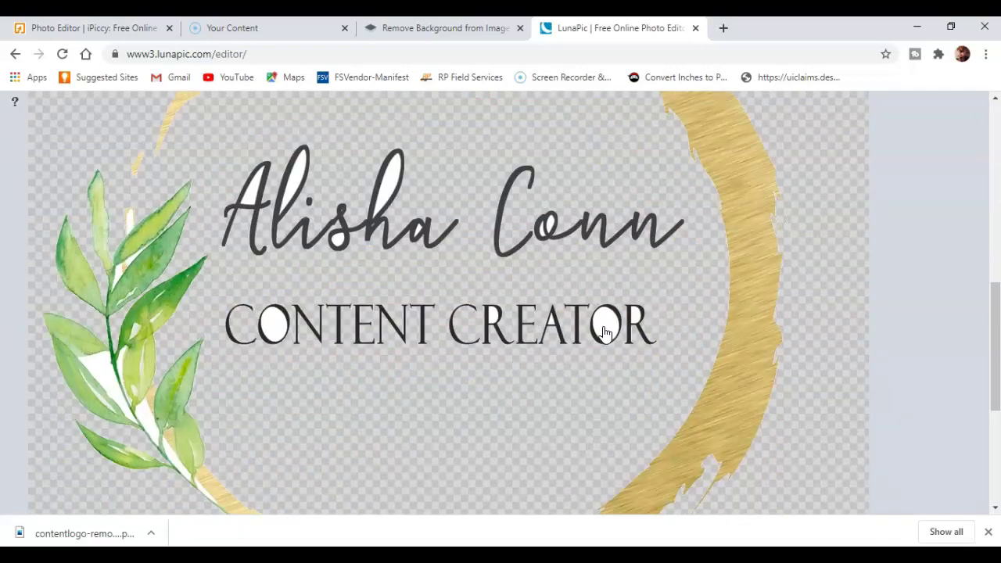
scroll(482, 326, up, 6)
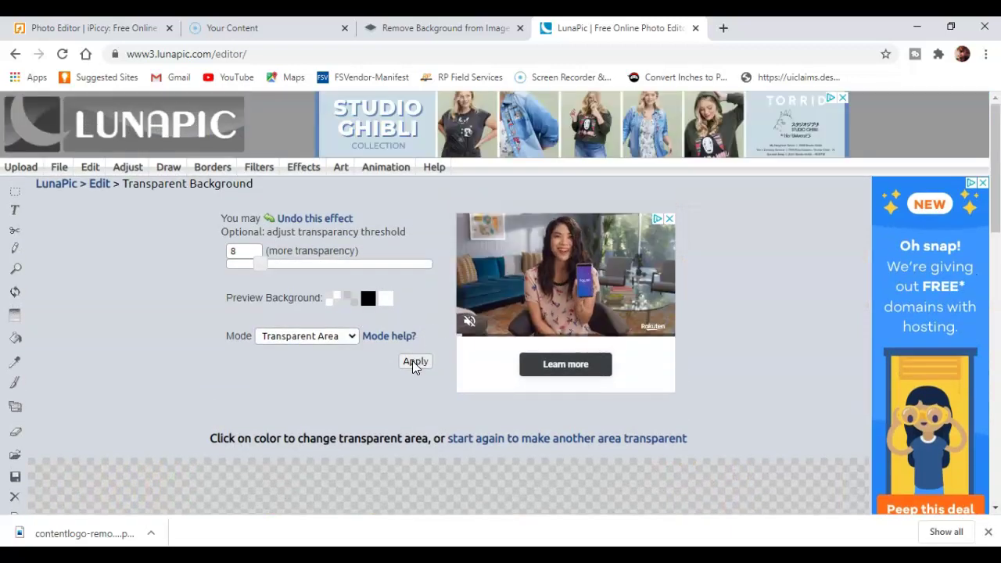
click(415, 362)
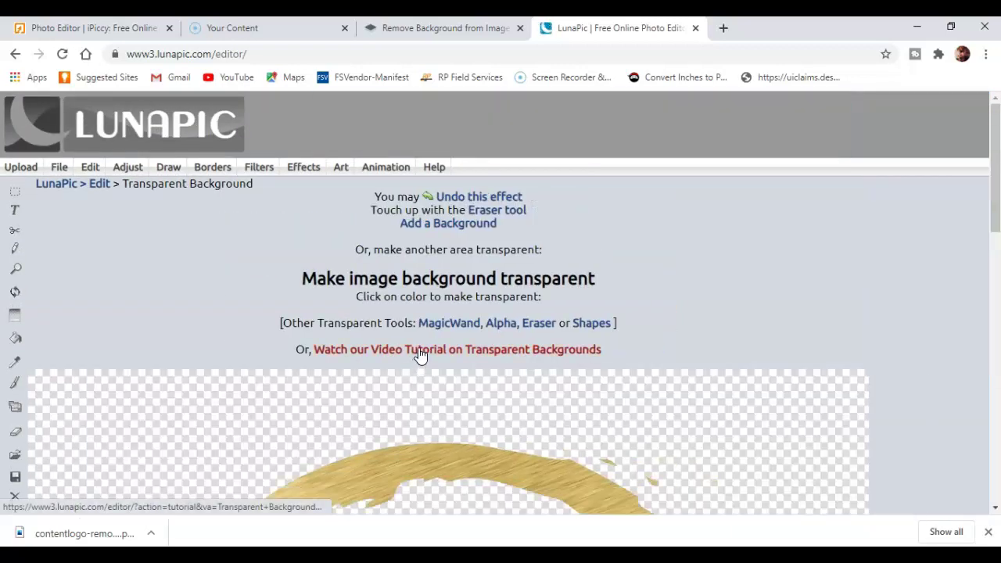
scroll(419, 354, down, 3)
scroll(418, 354, down, 2)
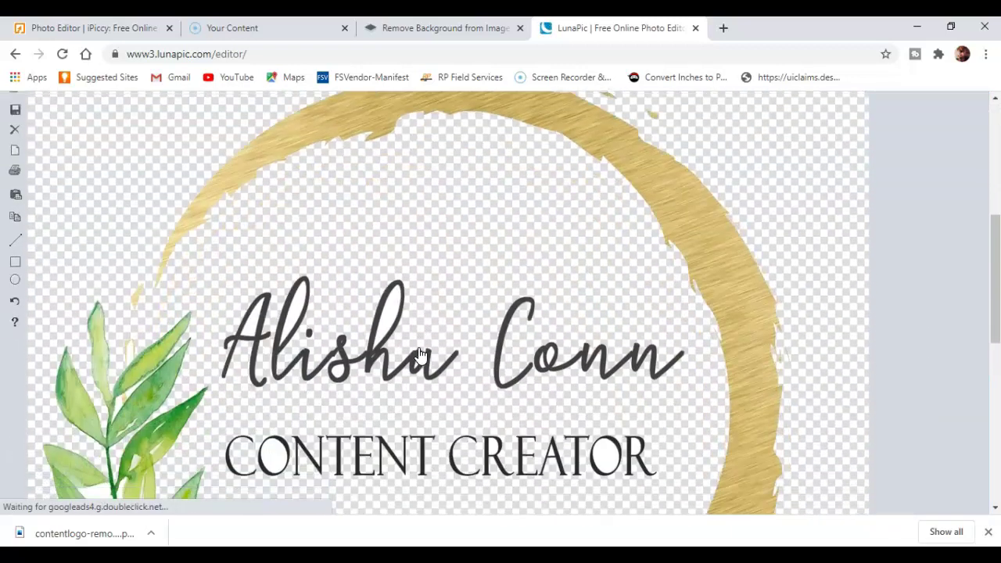
click(256, 322)
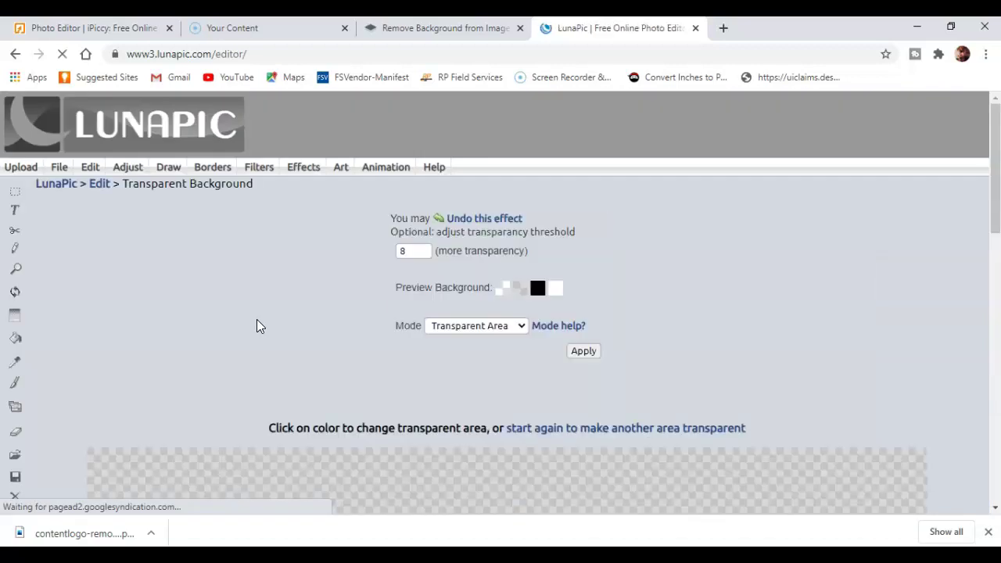
scroll(313, 321, down, 4)
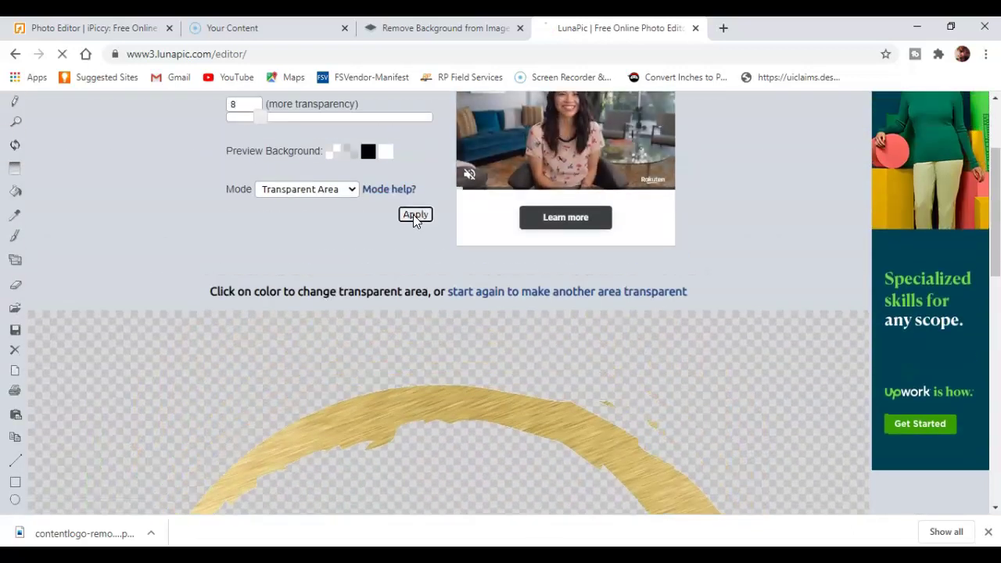
click(413, 215)
- Remove the leftover background near the leaves and apply the change
scroll(316, 278, down, 6)
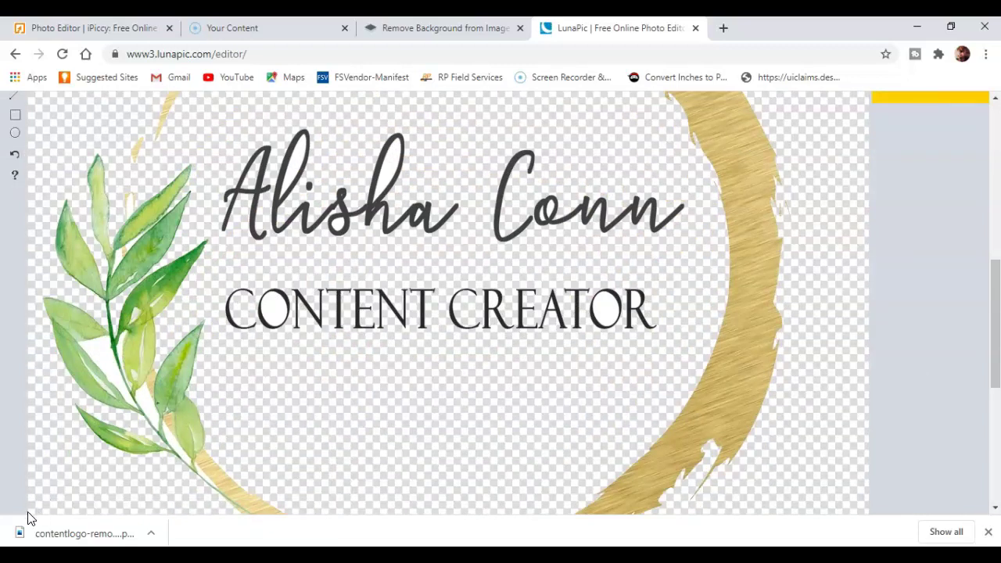
scroll(347, 420, up, 8)
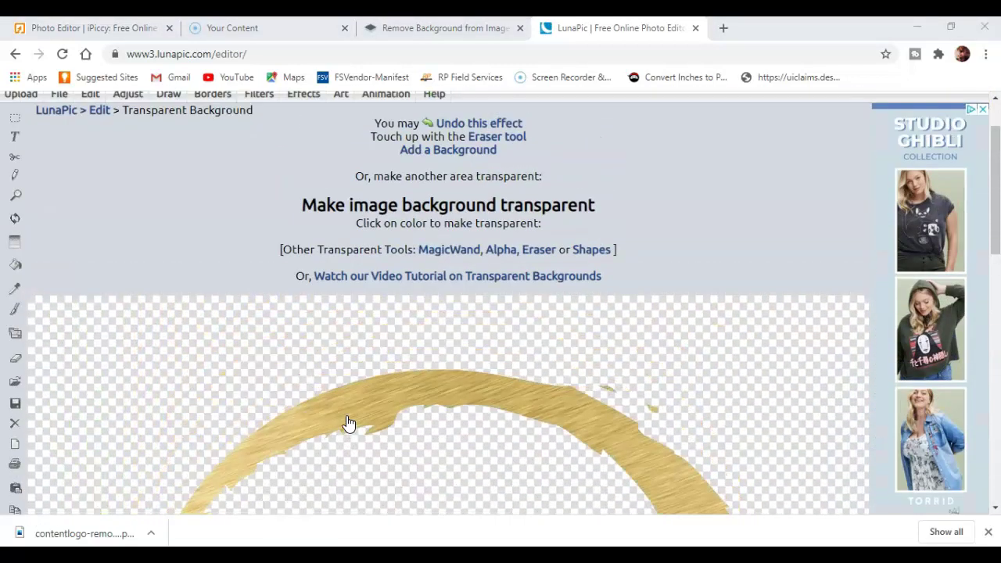
scroll(391, 409, down, 6)
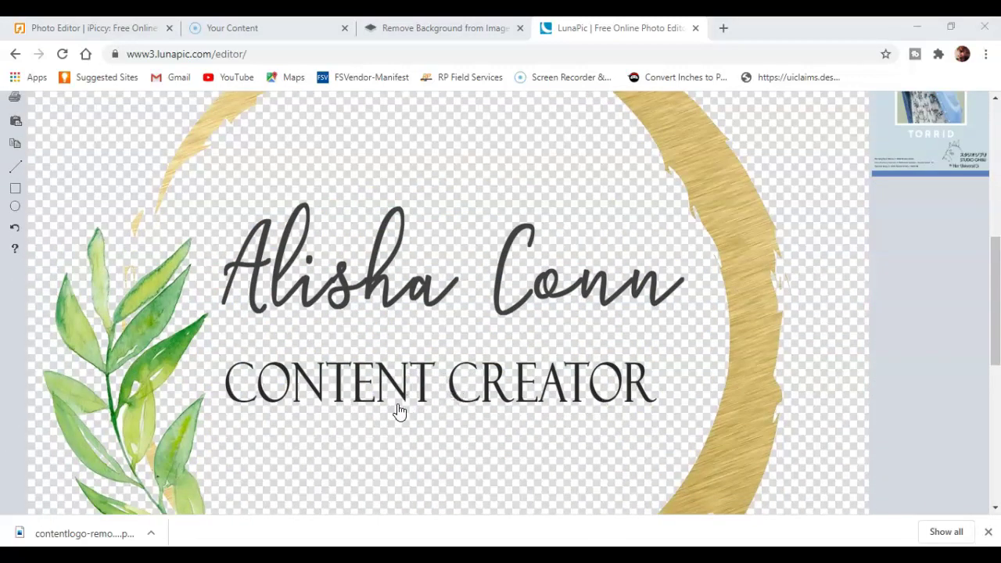
scroll(402, 391, up, 3)
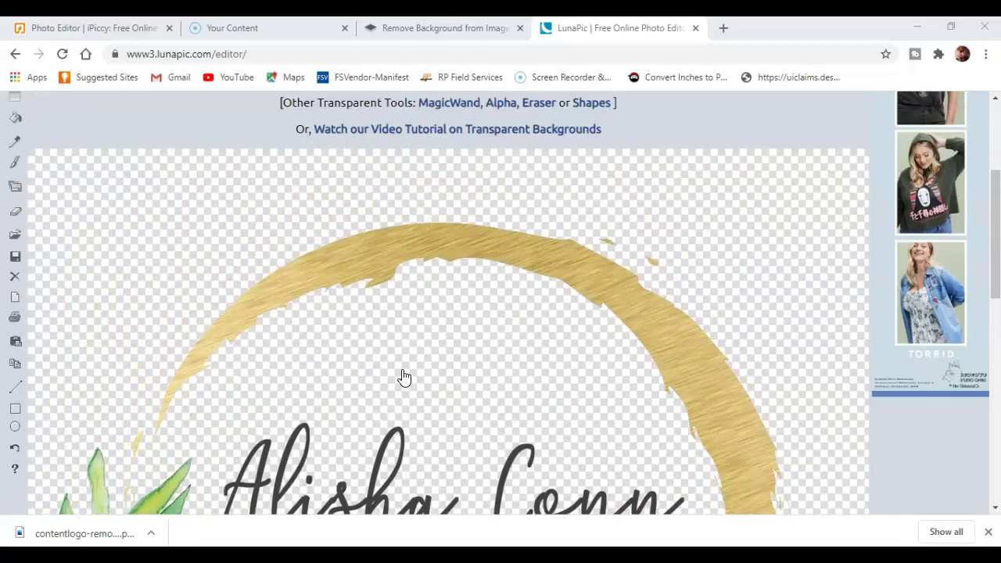
scroll(404, 377, down, 3)
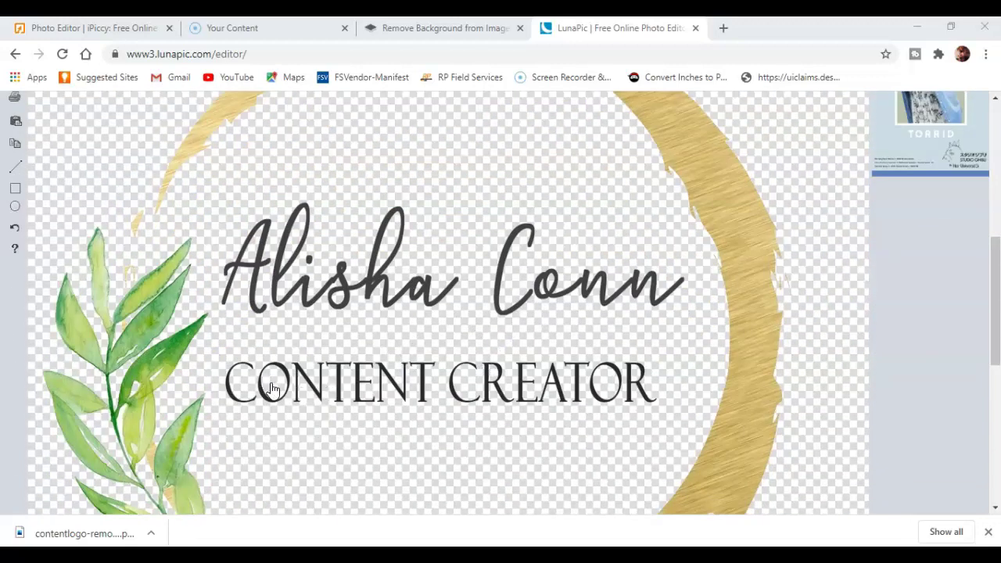
scroll(281, 384, up, 5)
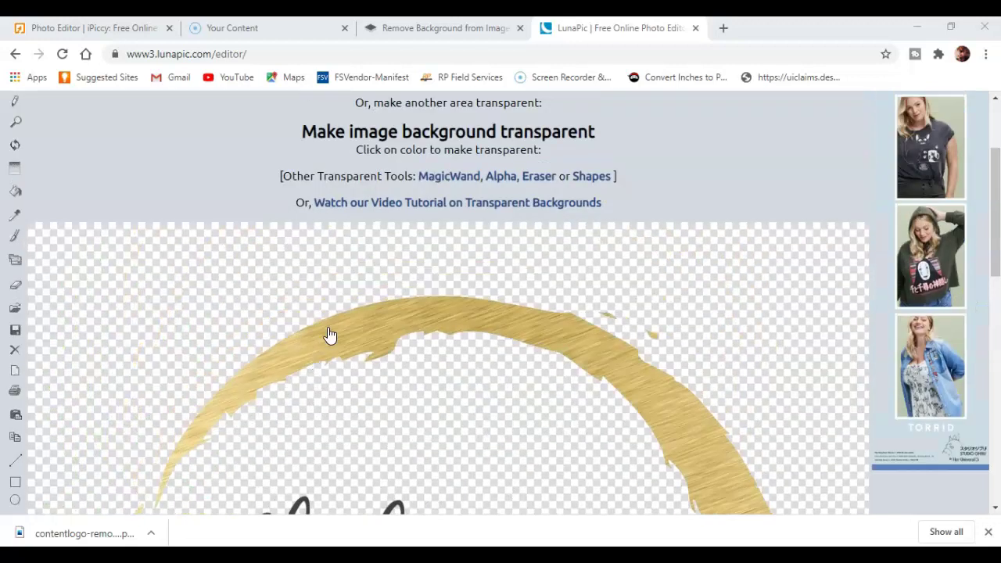
scroll(287, 333, down, 5)
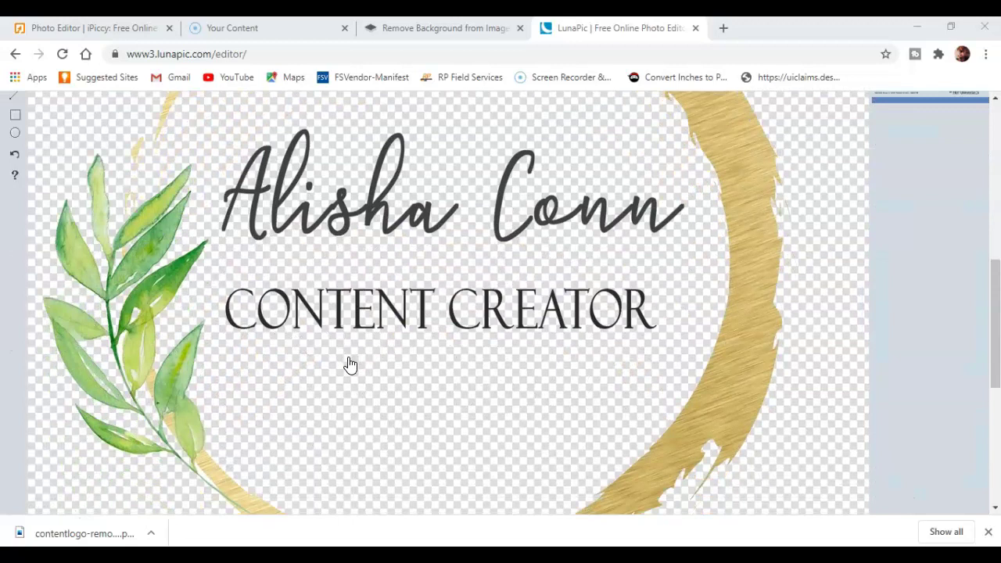
scroll(358, 365, down, 3)
scroll(360, 365, up, 1)
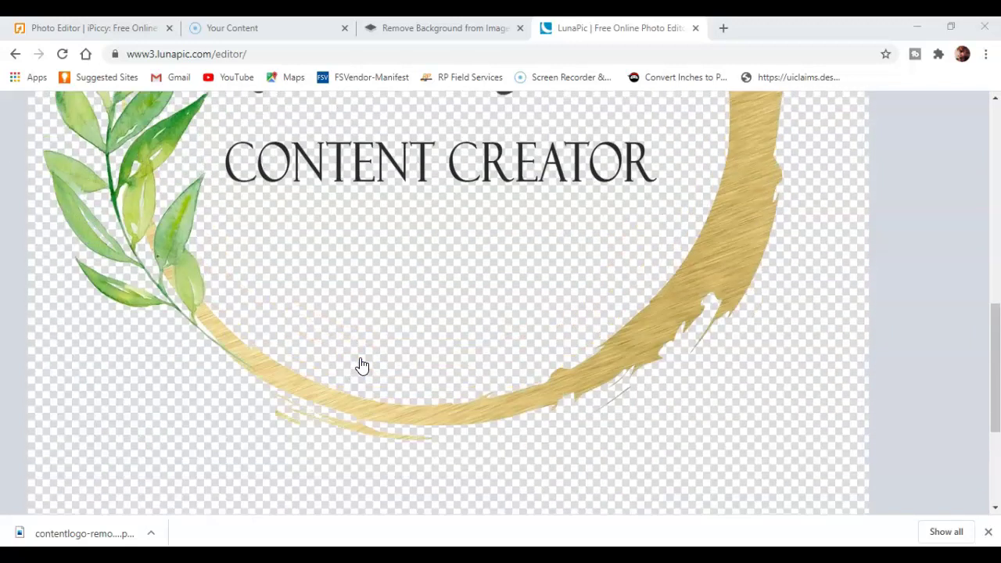
scroll(361, 365, up, 1)
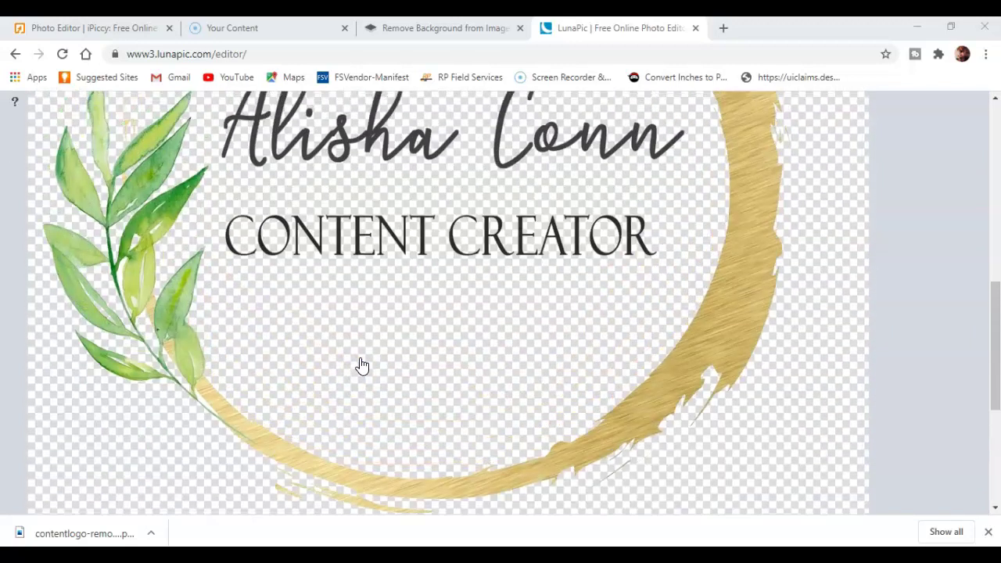
click(136, 309)
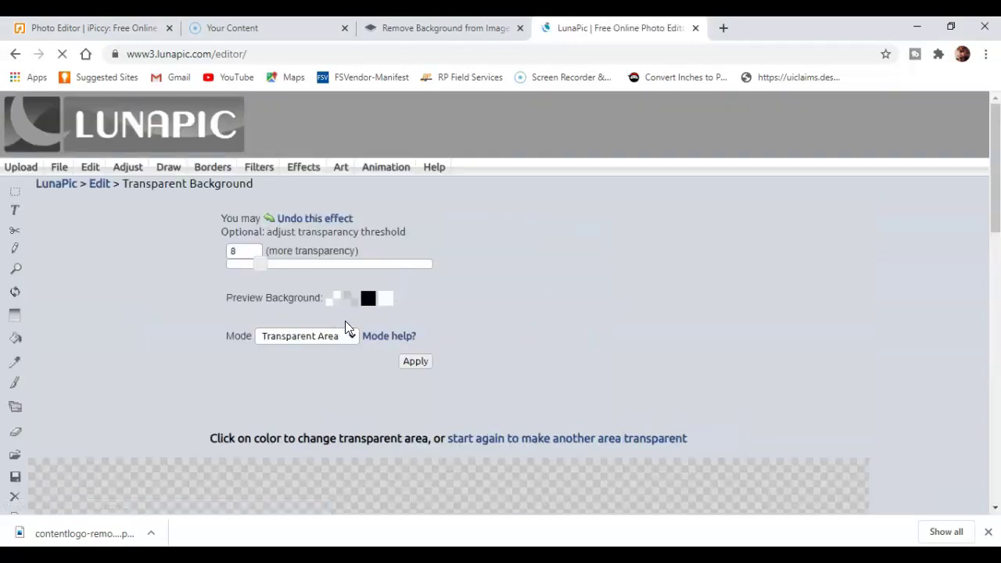
click(413, 361)
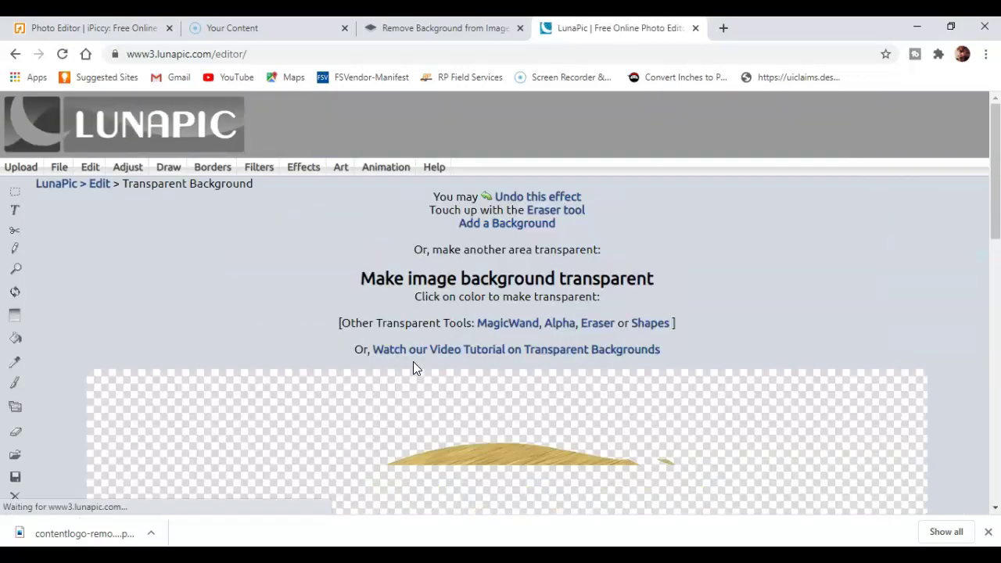
scroll(400, 356, down, 5)
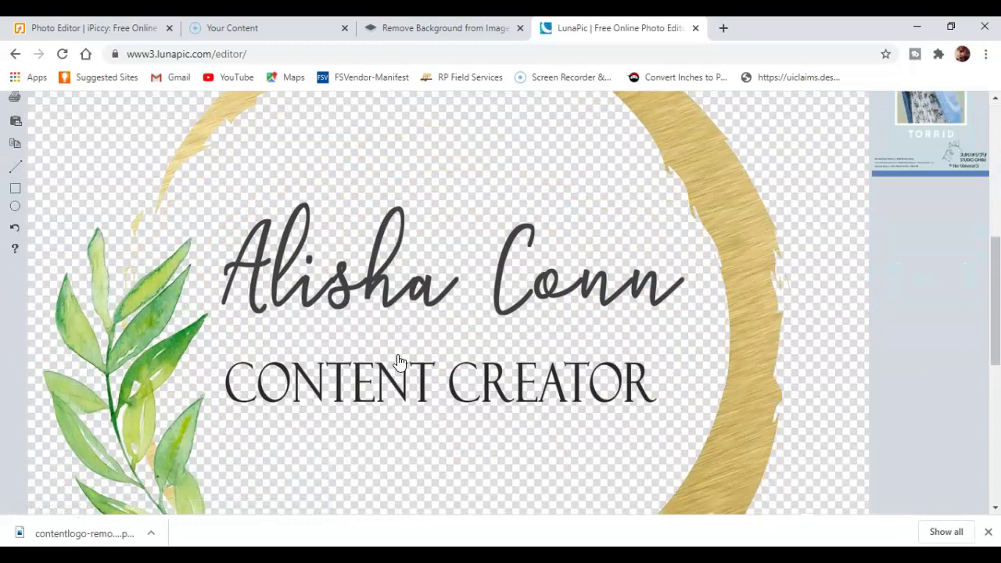
scroll(399, 361, down, 2)
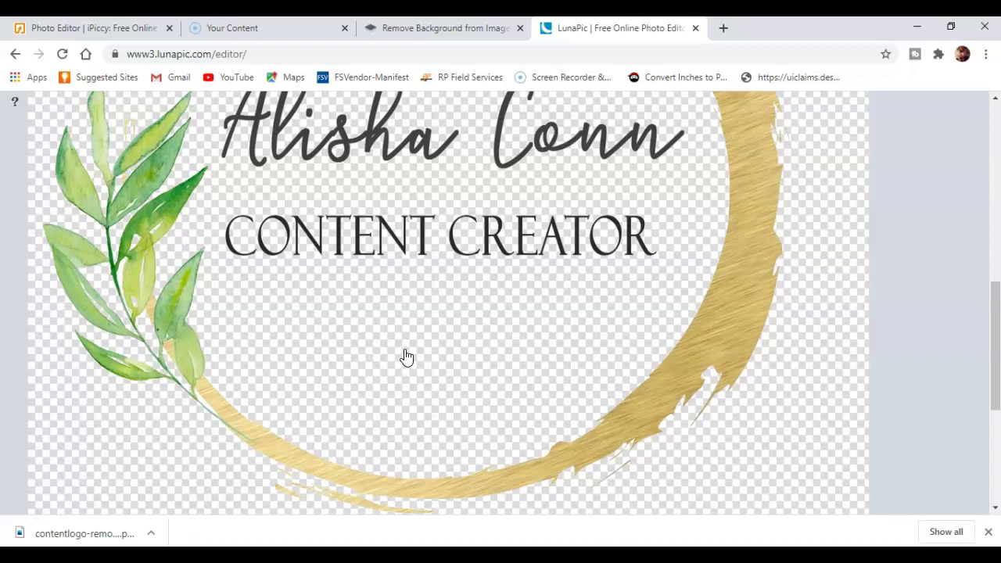
scroll(402, 355, up, 8)
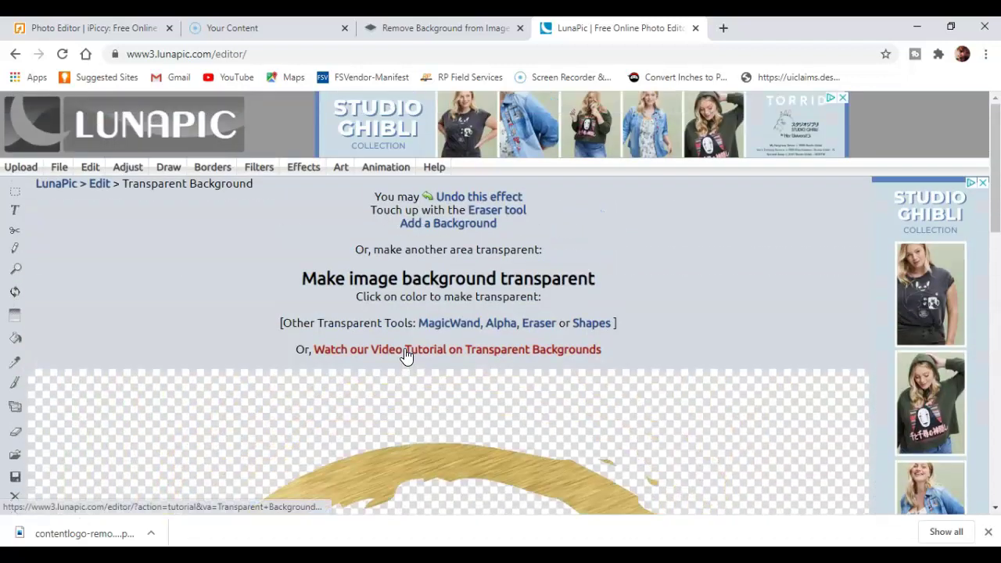
mouse_move(110, 168)
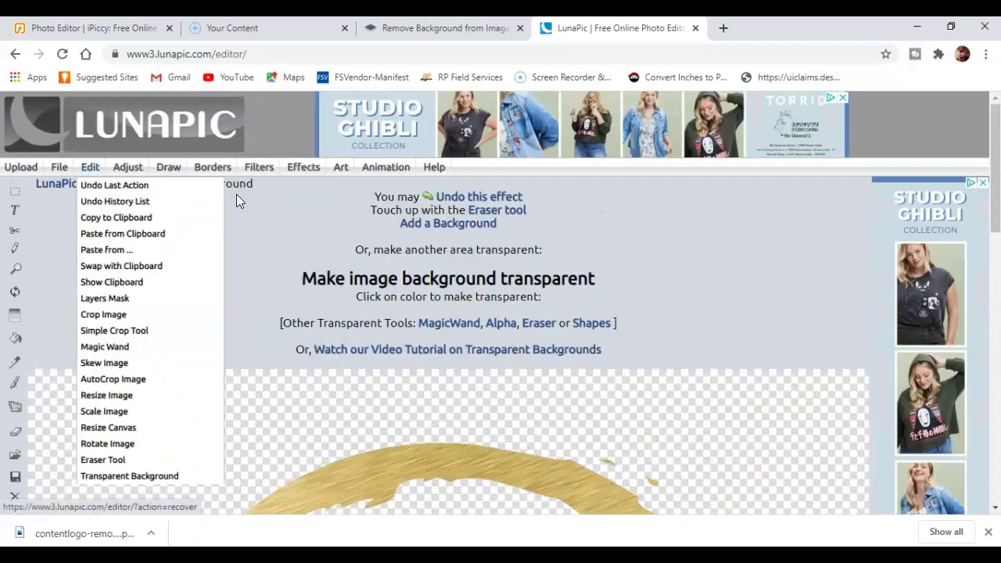
mouse_move(53, 178)
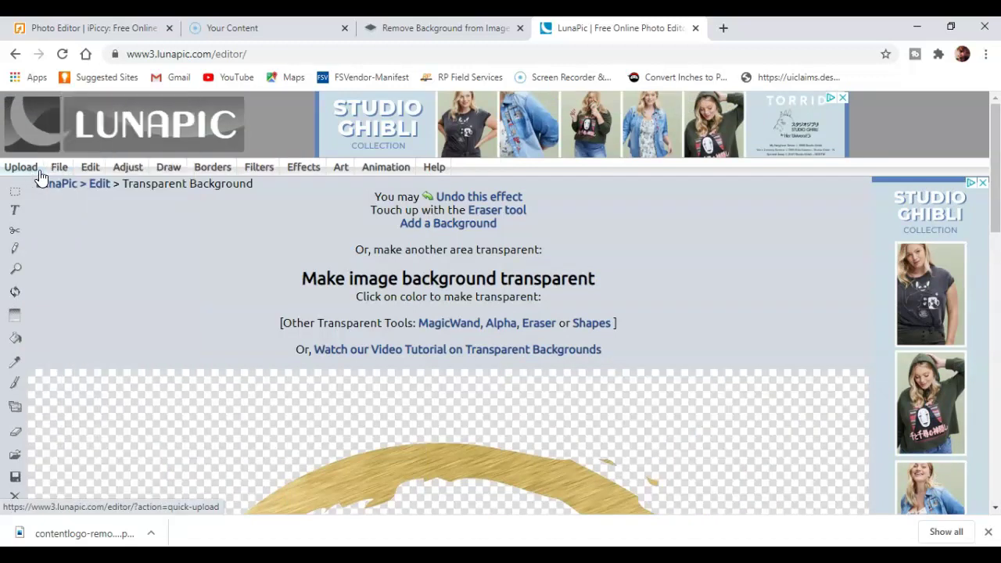
- Download the transparent logo as a PNG from LunaPic and open the downloaded file
click(85, 101)
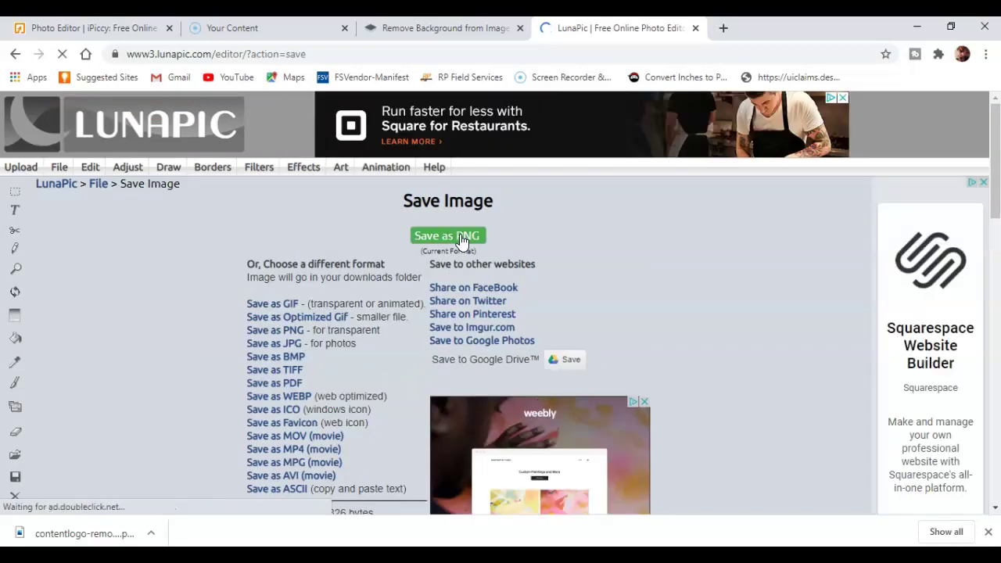
click(461, 240)
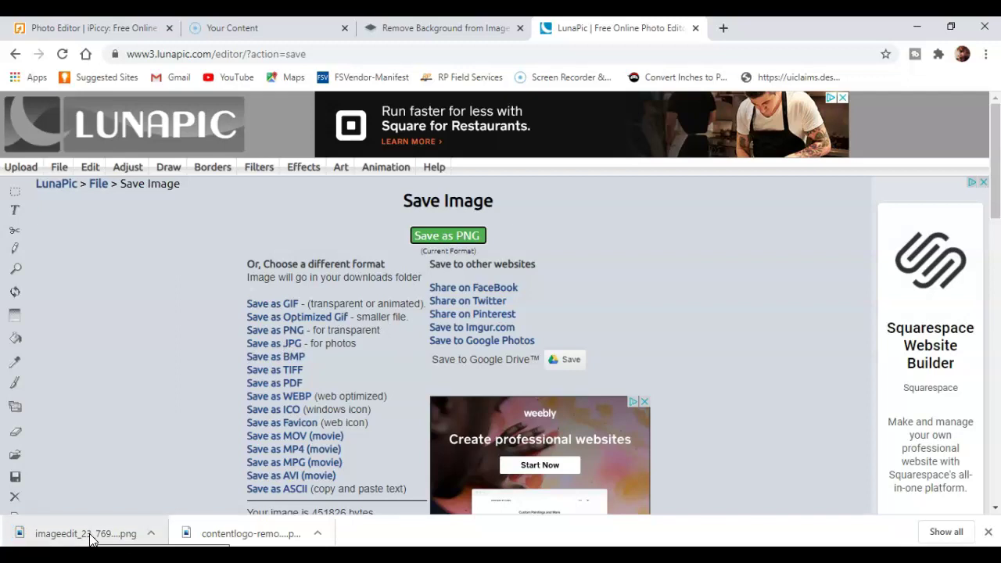
click(90, 538)
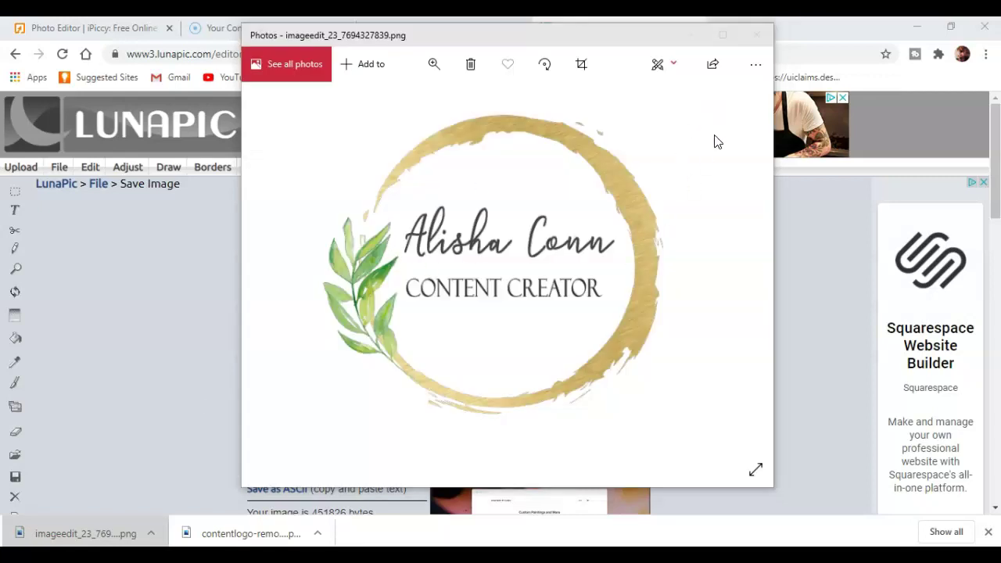
- Save a copy of the logo to the Desktop under the name logooooo
click(755, 66)
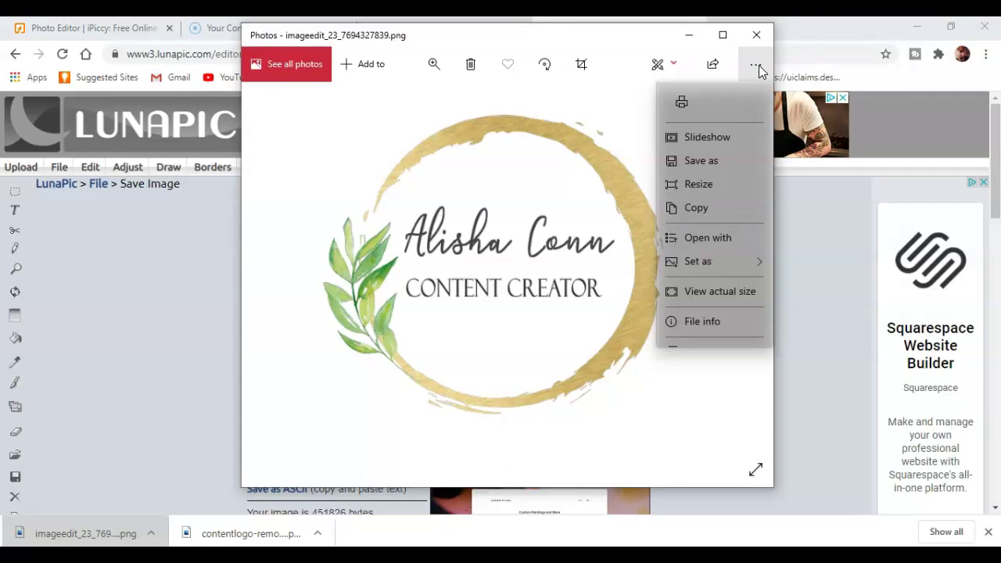
click(717, 167)
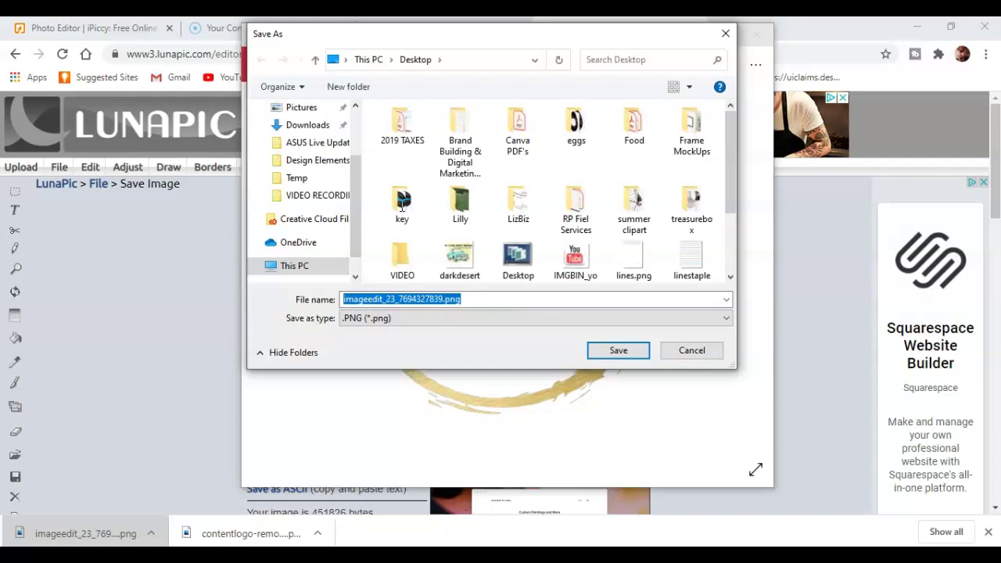
drag(354, 190, 353, 105)
click(301, 139)
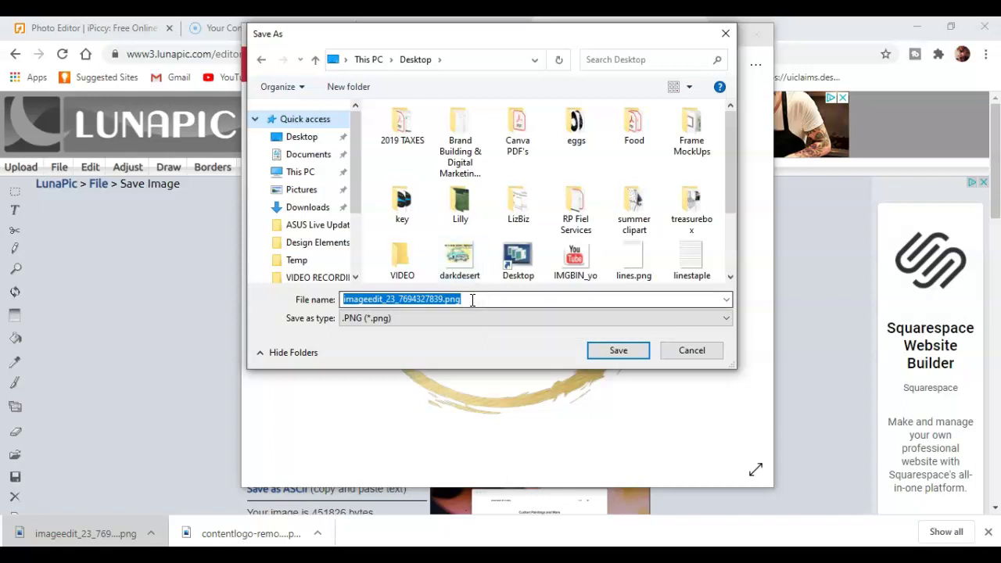
key(BackSpace)
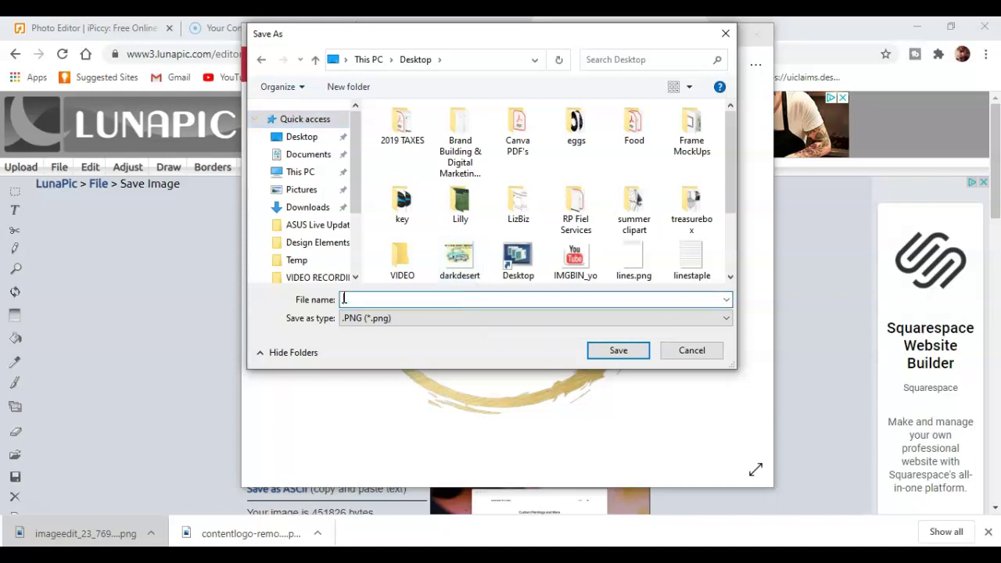
text(logooooo)
click(301, 137)
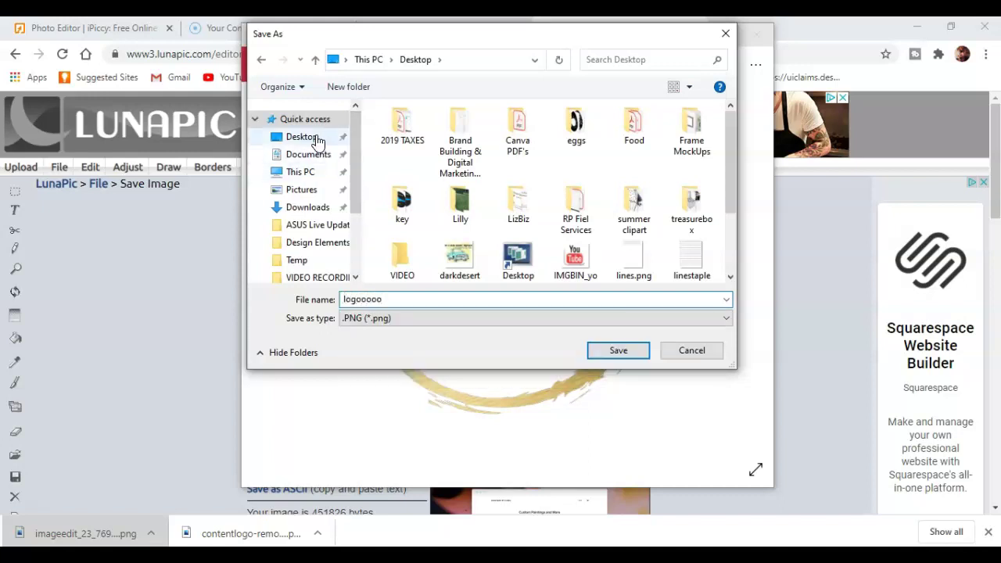
click(618, 350)
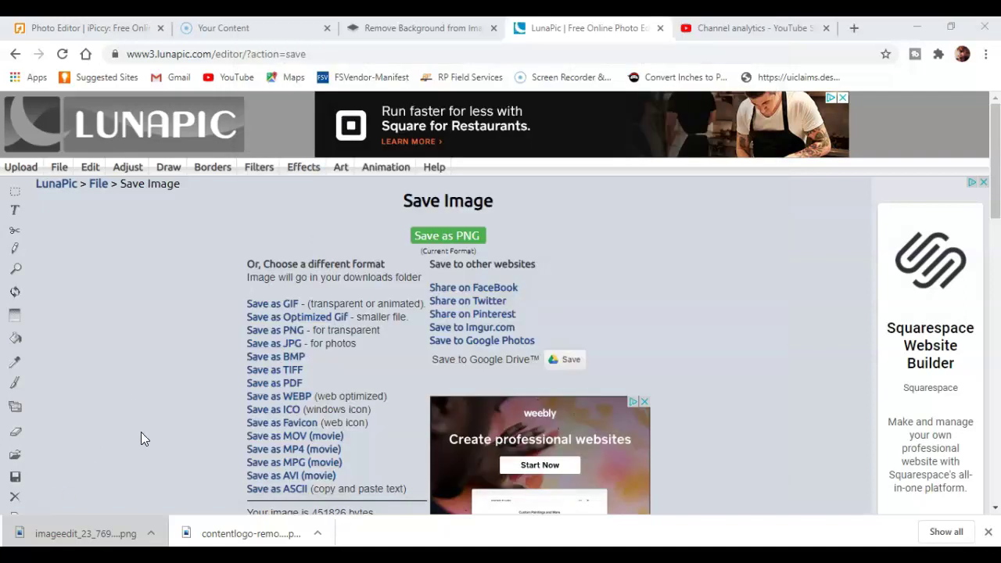
- Switch to the YouTube Studio Channel analytics tab to view August's Audience data
click(735, 28)
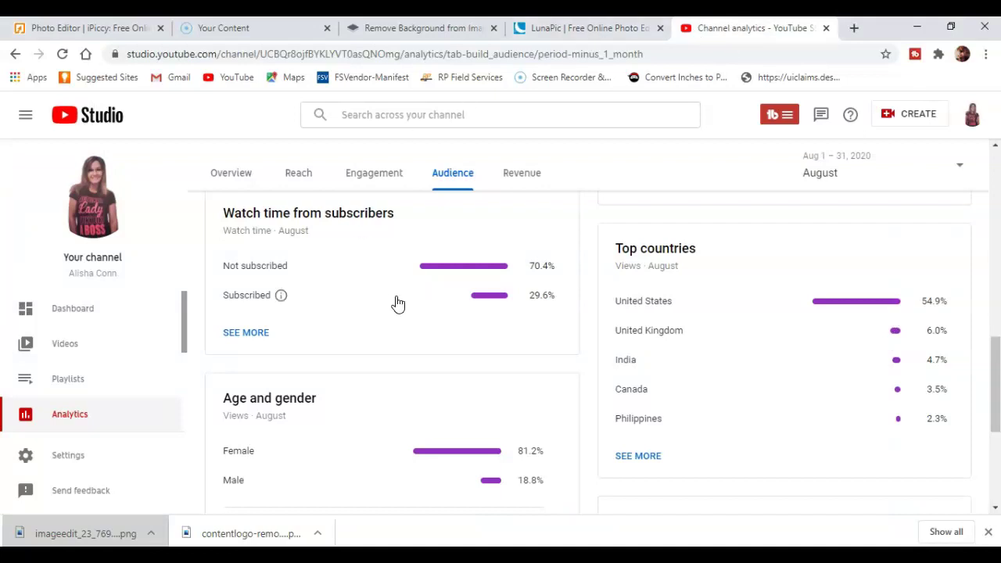
scroll(397, 302, up, 1)
scroll(398, 302, down, 1)
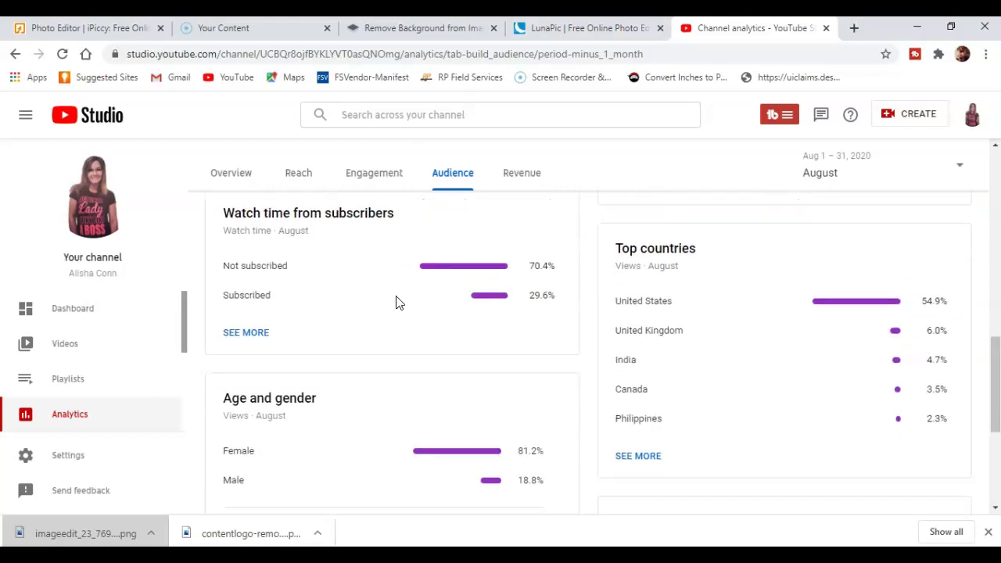